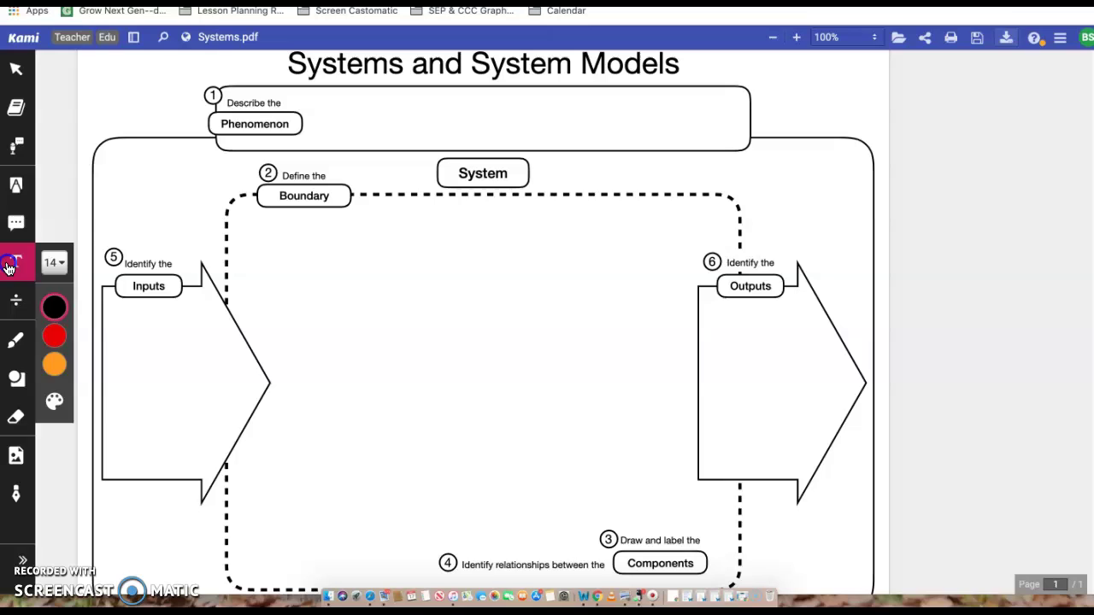
Step: Add the text "Photosynthesis and Cellular Respiration--Energy Transfer" inside the Phenomenon box
{"action": "left_click", "coordinate": [339, 111]}
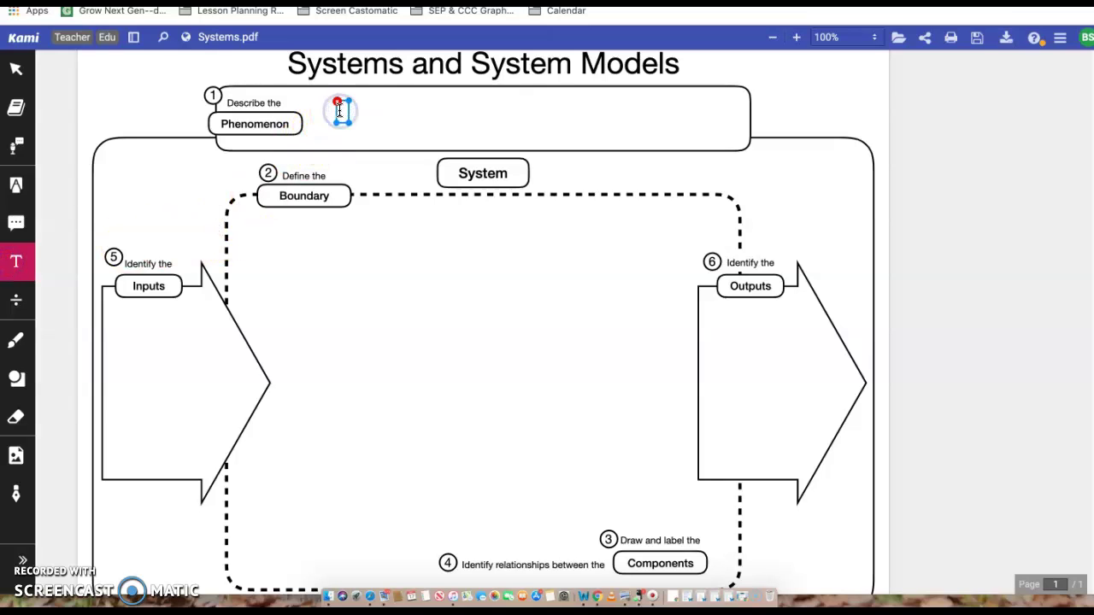
{"action": "type", "text": "Ph"}
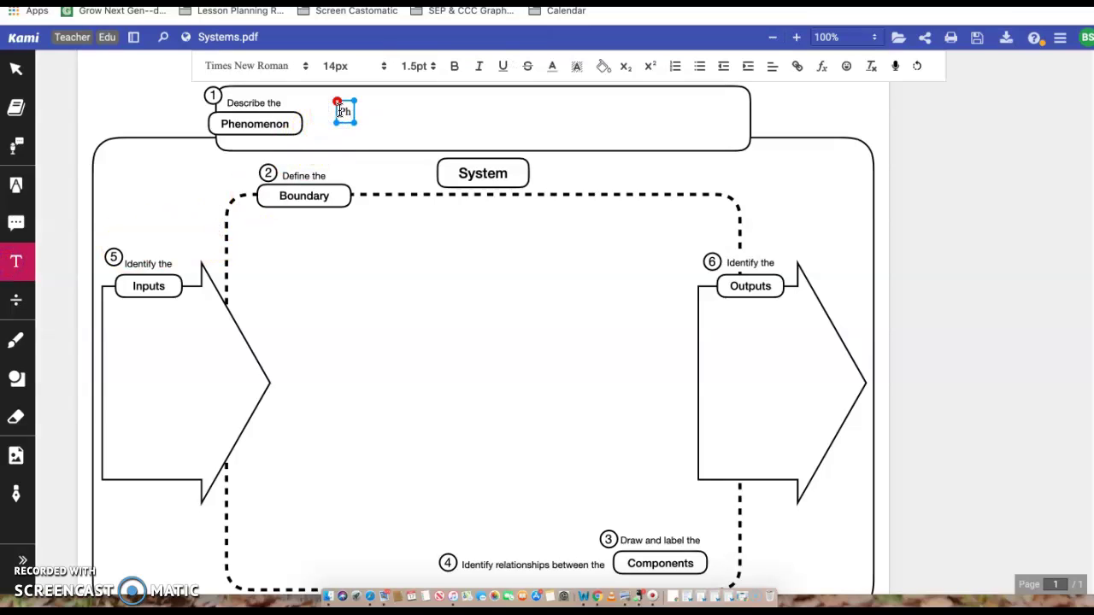
{"action": "type", "text": "otosynthesis and Cellula"}
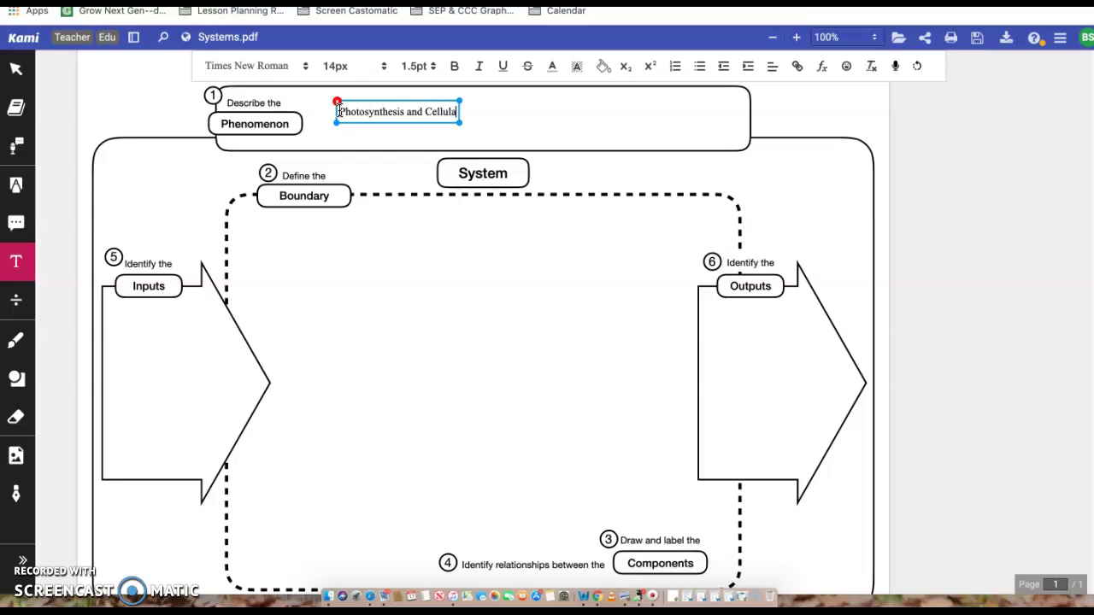
{"action": "type", "text": "r Respiration--Energy Transfer"}
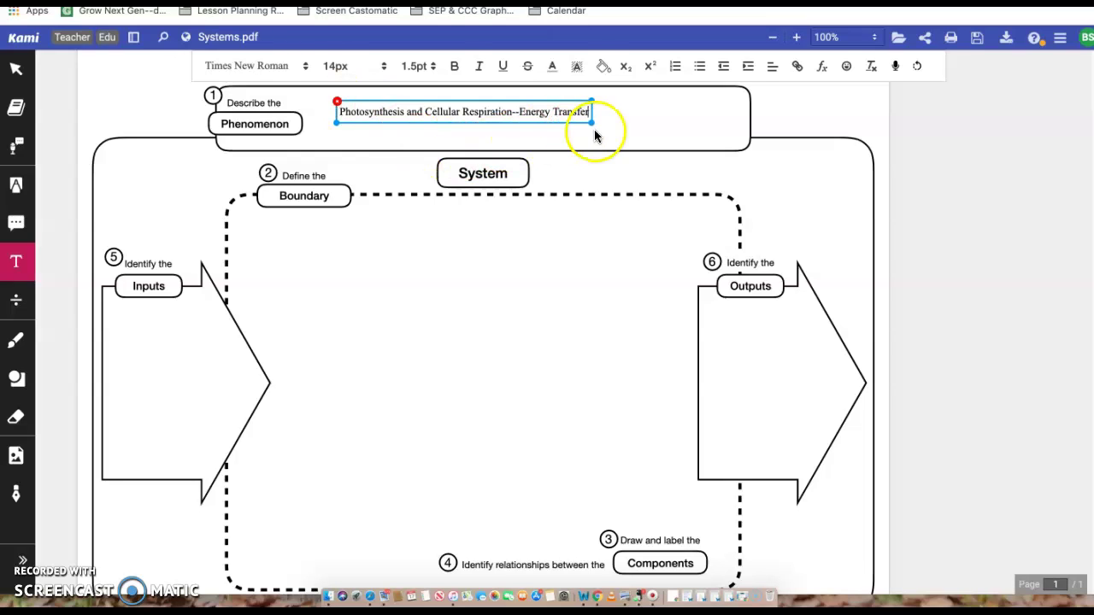
{"action": "left_click", "coordinate": [594, 131]}
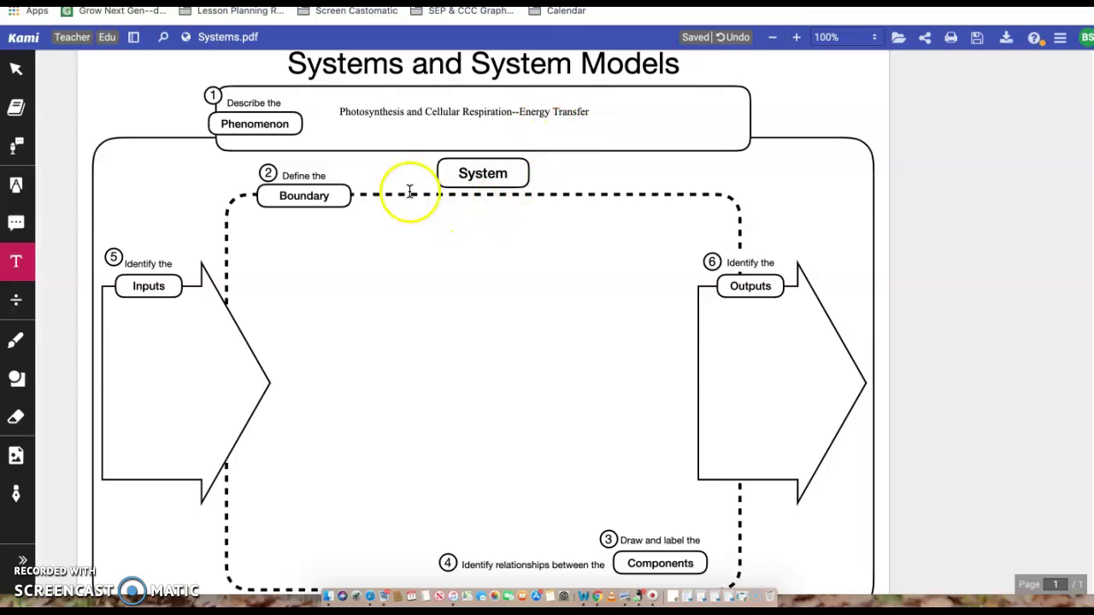
Step: Add the text "Normal Ecosystem" just below the Boundary label
{"action": "left_click", "coordinate": [264, 223]}
{"action": "left_click", "coordinate": [287, 237]}
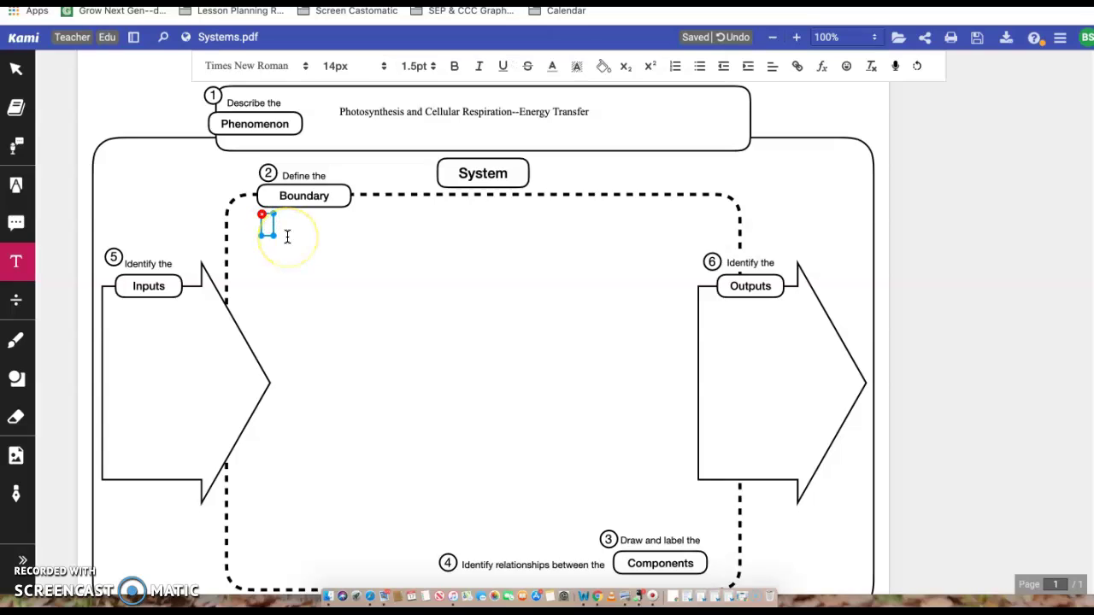
{"action": "type", "text": "Normal Ecosystem"}
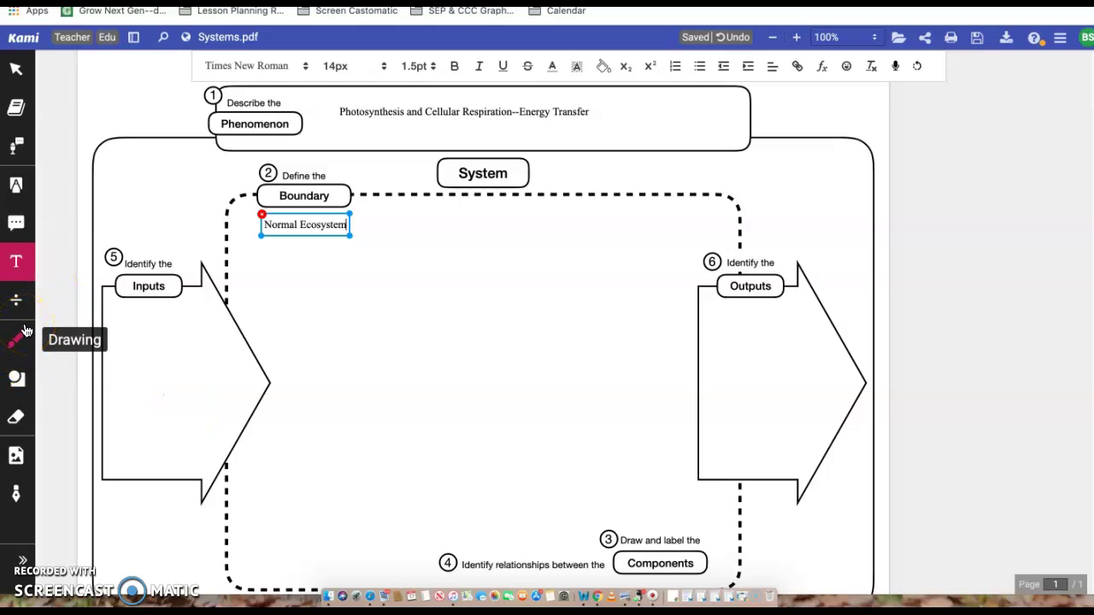
Step: Draw a freehand sun with a round centre and surrounding rays below the "Normal Ecosystem" text
{"action": "left_click", "coordinate": [6, 349]}
{"action": "left_click", "coordinate": [7, 344]}
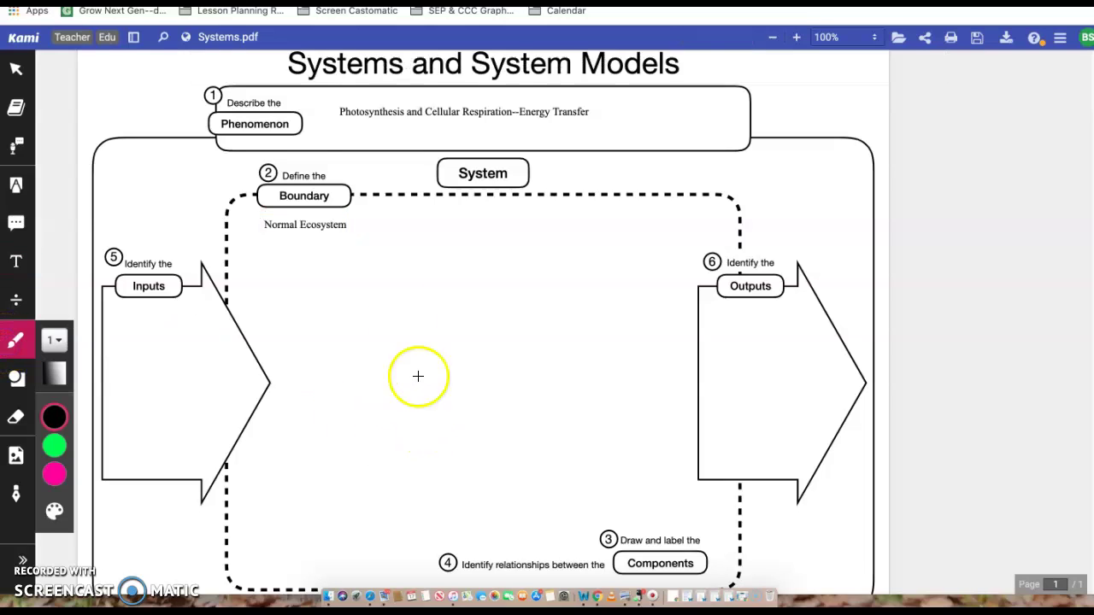
{"action": "mouse_move", "coordinate": [322, 250]}
{"action": "left_mouse_down"}
{"action": "mouse_move", "coordinate": [298, 293]}
{"action": "mouse_move", "coordinate": [338, 263]}
{"action": "mouse_move", "coordinate": [319, 248]}
{"action": "mouse_move", "coordinate": [259, 242]}
{"action": "mouse_move", "coordinate": [357, 204]}
{"action": "left_mouse_up"}
{"action": "left_click_drag", "start_coordinate": [355, 266], "coordinate": [390, 274]}
{"action": "mouse_move", "coordinate": [339, 315]}
{"action": "left_mouse_down"}
{"action": "mouse_move", "coordinate": [338, 345]}
{"action": "mouse_move", "coordinate": [275, 330]}
{"action": "left_mouse_up"}
{"action": "left_click_drag", "start_coordinate": [275, 289], "coordinate": [250, 288]}
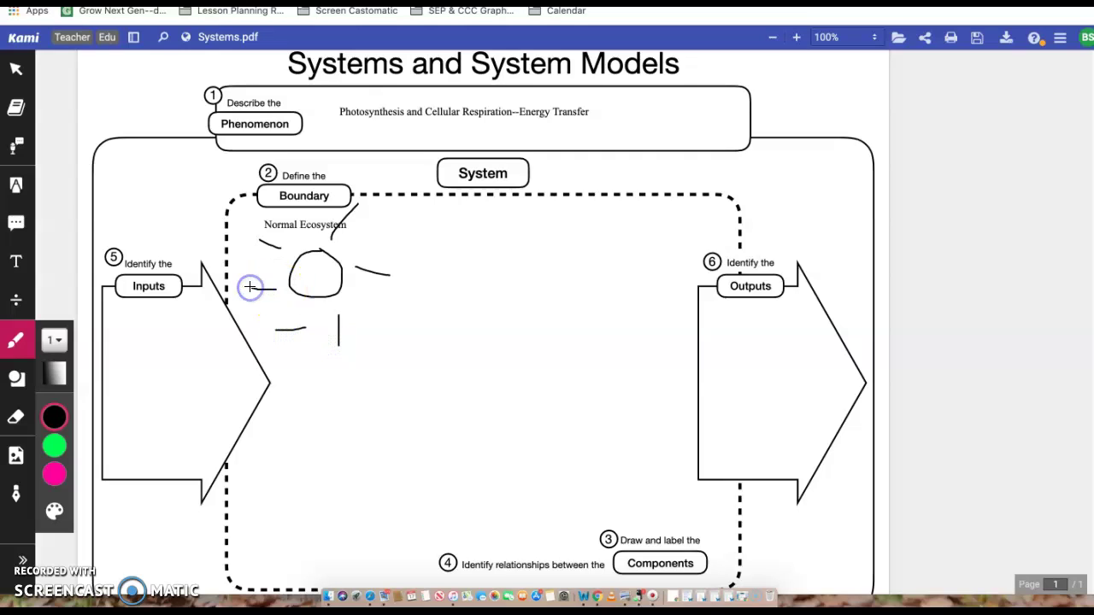
Step: Draw a curved arrow from the sun toward the middle of the system, undo the stray line, and draw a flower beside the arrowhead
{"action": "mouse_move", "coordinate": [359, 302]}
{"action": "left_mouse_down"}
{"action": "mouse_move", "coordinate": [396, 308]}
{"action": "mouse_move", "coordinate": [418, 330]}
{"action": "mouse_move", "coordinate": [405, 327]}
{"action": "mouse_move", "coordinate": [436, 335]}
{"action": "mouse_move", "coordinate": [435, 315]}
{"action": "mouse_move", "coordinate": [459, 369]}
{"action": "left_mouse_up"}
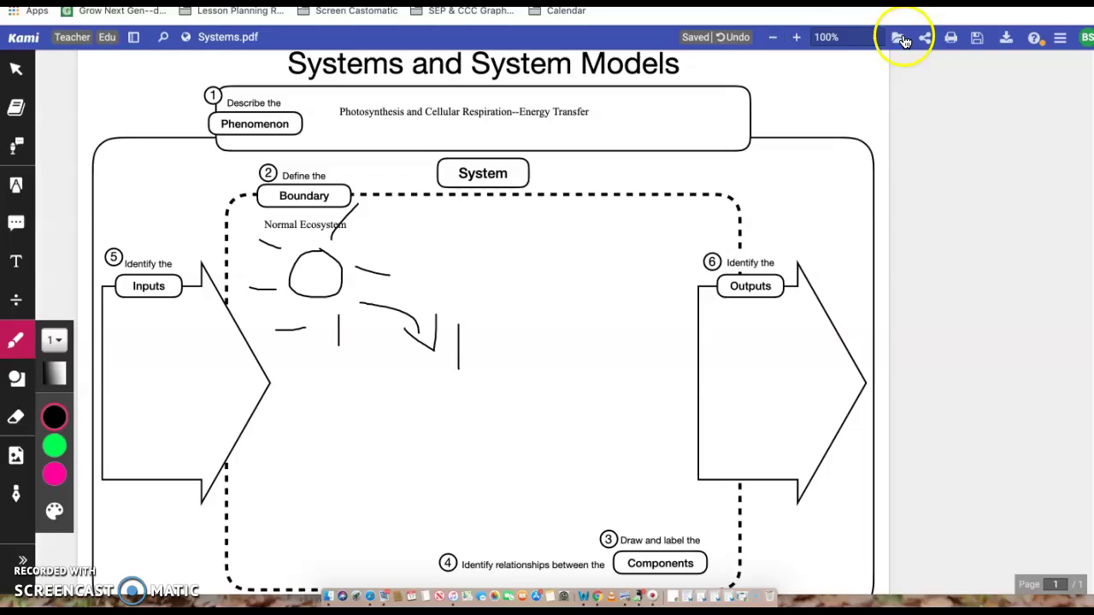
{"action": "left_click", "coordinate": [741, 37]}
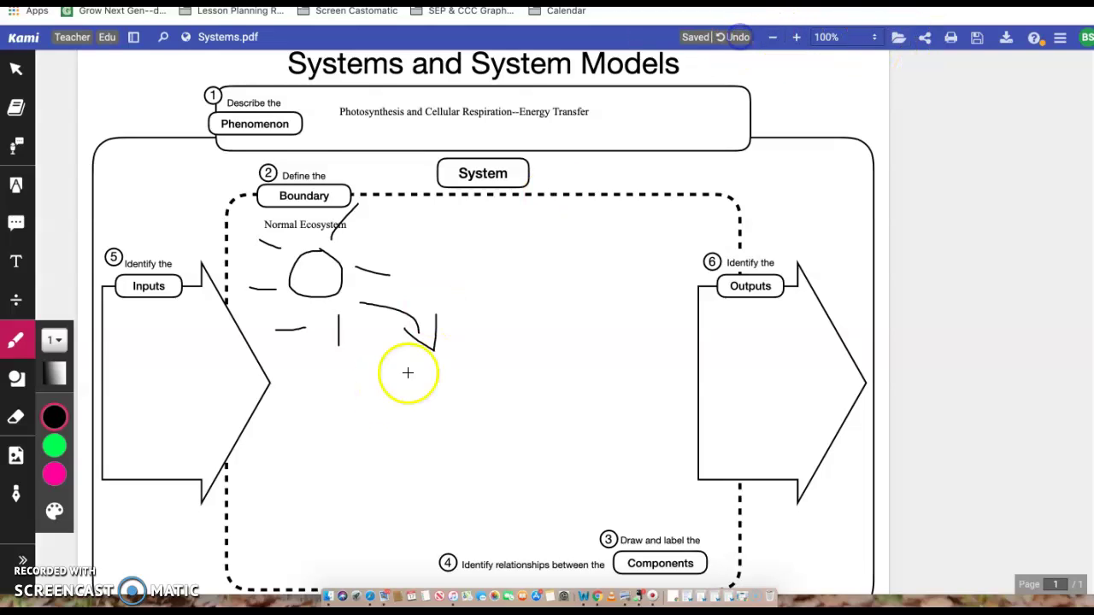
{"action": "mouse_move", "coordinate": [476, 328]}
{"action": "left_mouse_down"}
{"action": "mouse_move", "coordinate": [453, 339]}
{"action": "mouse_move", "coordinate": [470, 350]}
{"action": "mouse_move", "coordinate": [468, 366]}
{"action": "mouse_move", "coordinate": [483, 358]}
{"action": "mouse_move", "coordinate": [501, 371]}
{"action": "mouse_move", "coordinate": [520, 330]}
{"action": "mouse_move", "coordinate": [476, 317]}
{"action": "mouse_move", "coordinate": [466, 335]}
{"action": "mouse_move", "coordinate": [497, 337]}
{"action": "mouse_move", "coordinate": [480, 339]}
{"action": "left_mouse_up"}
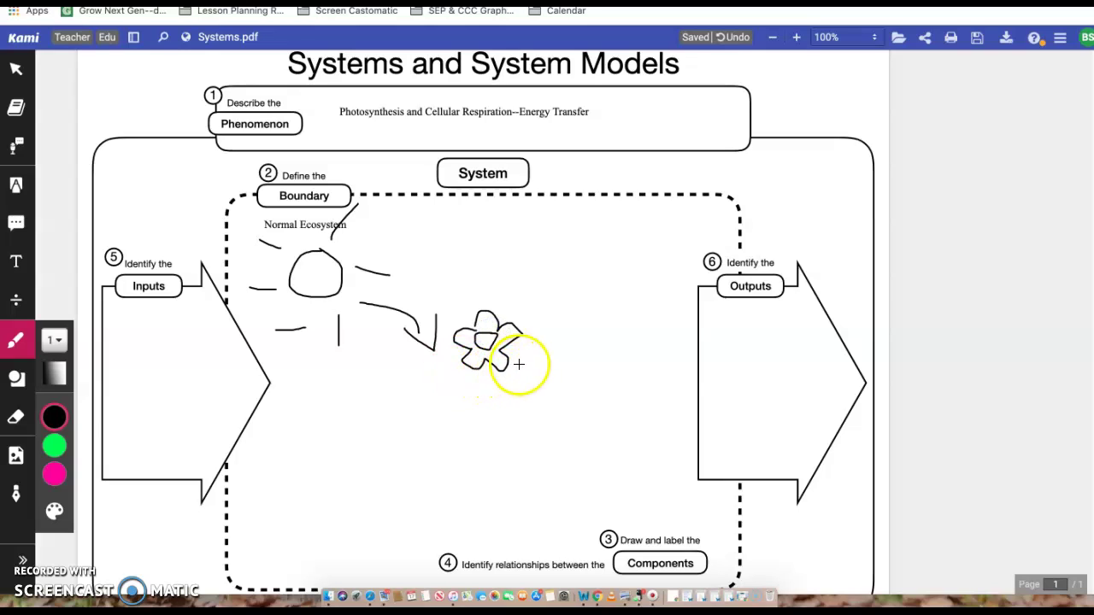
Step: Draw a small black oval below the flower and shade its inside with green freehand strokes
{"action": "mouse_move", "coordinate": [532, 373]}
{"action": "left_mouse_down"}
{"action": "mouse_move", "coordinate": [505, 381]}
{"action": "mouse_move", "coordinate": [512, 405]}
{"action": "mouse_move", "coordinate": [547, 396]}
{"action": "mouse_move", "coordinate": [532, 370]}
{"action": "left_mouse_up"}
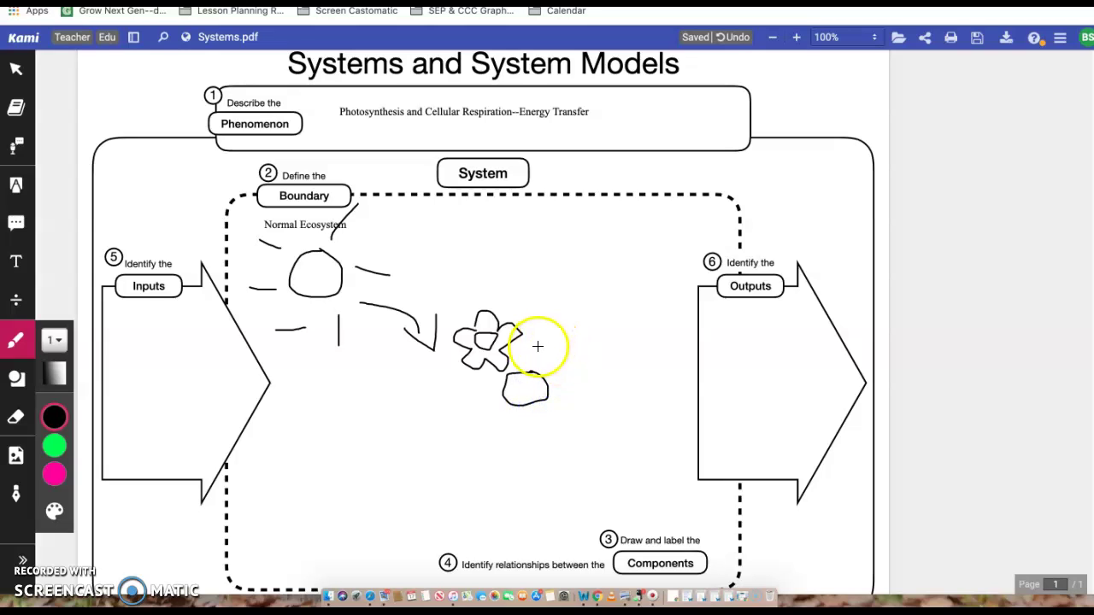
{"action": "left_click", "coordinate": [54, 511]}
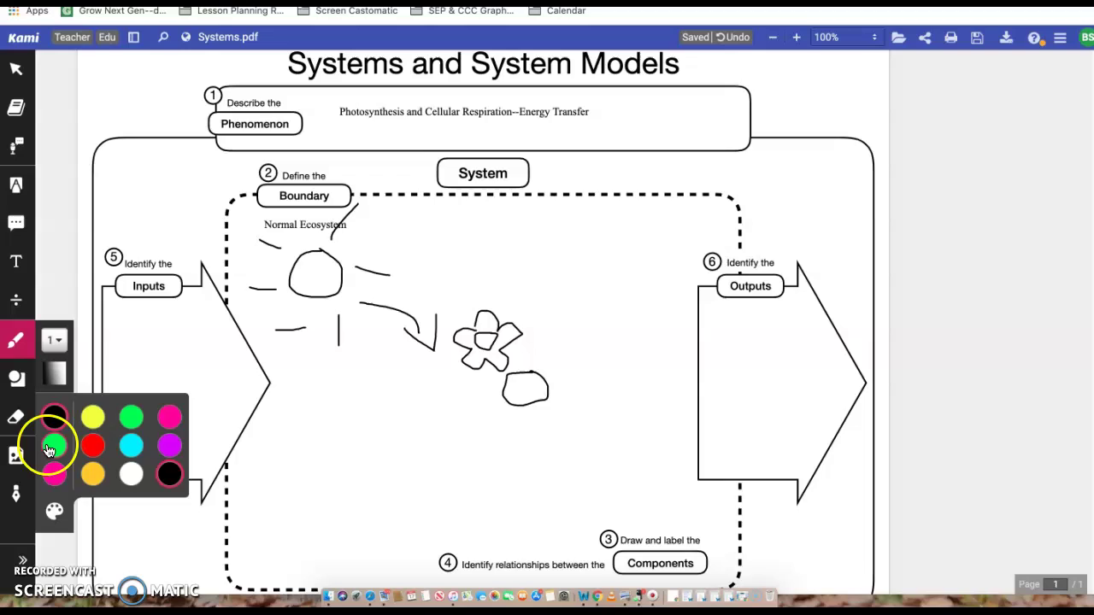
{"action": "left_click", "coordinate": [54, 445]}
{"action": "left_click_drag", "start_coordinate": [511, 377], "coordinate": [505, 389]}
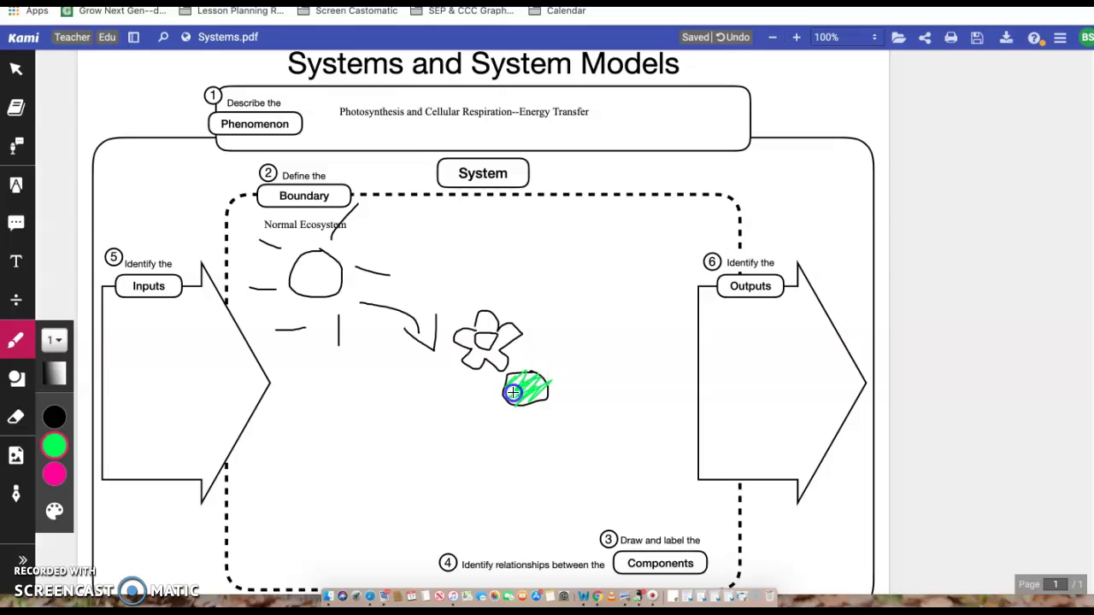
{"action": "left_click_drag", "start_coordinate": [511, 390], "coordinate": [514, 389]}
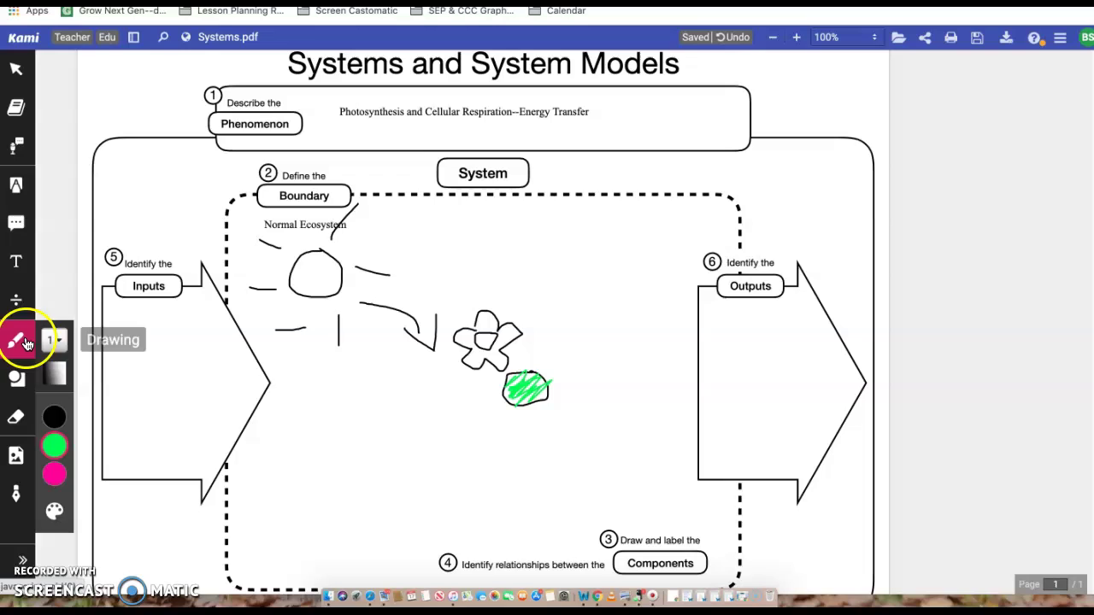
Step: Draw a black curved arrow leading away from the flower and green oval toward the Outputs side
{"action": "left_click", "coordinate": [55, 416]}
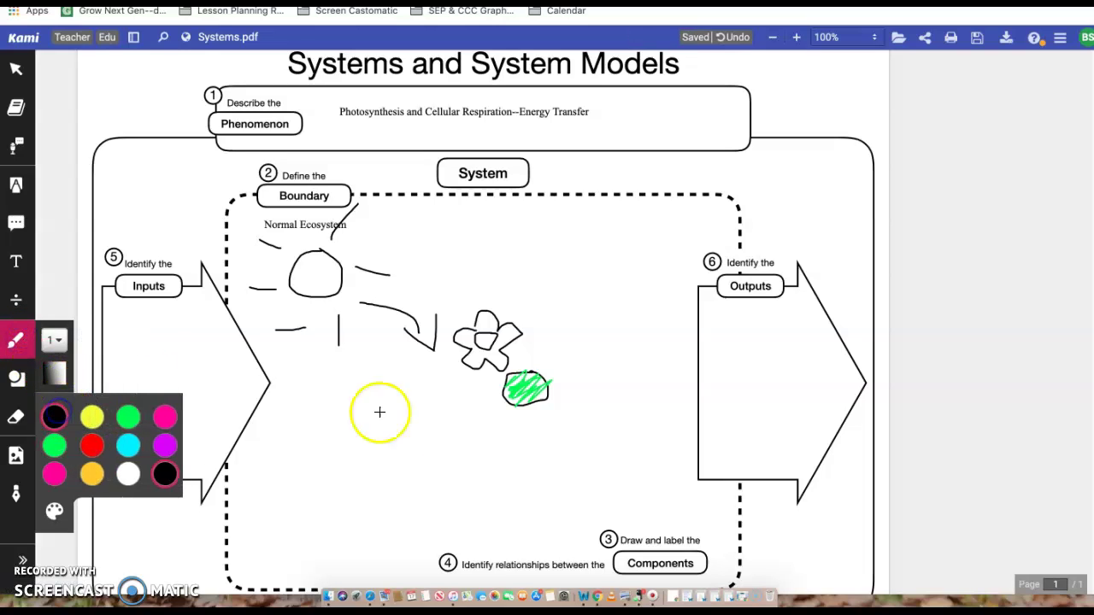
{"action": "left_click", "coordinate": [456, 436]}
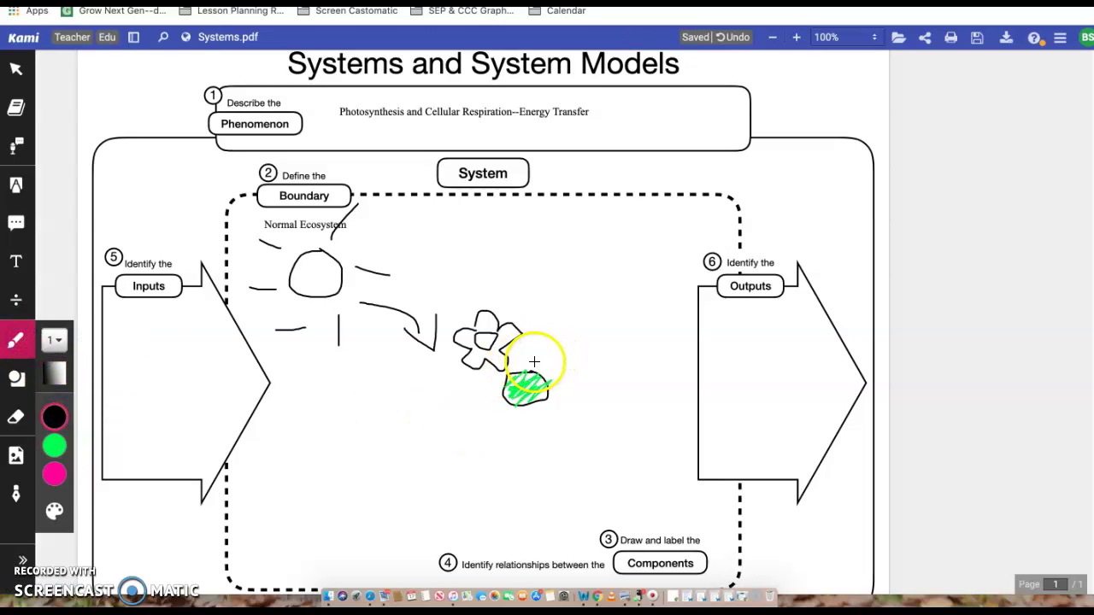
{"action": "mouse_move", "coordinate": [543, 361]}
{"action": "left_mouse_down"}
{"action": "mouse_move", "coordinate": [606, 382]}
{"action": "mouse_move", "coordinate": [587, 386]}
{"action": "mouse_move", "coordinate": [619, 368]}
{"action": "left_mouse_up"}
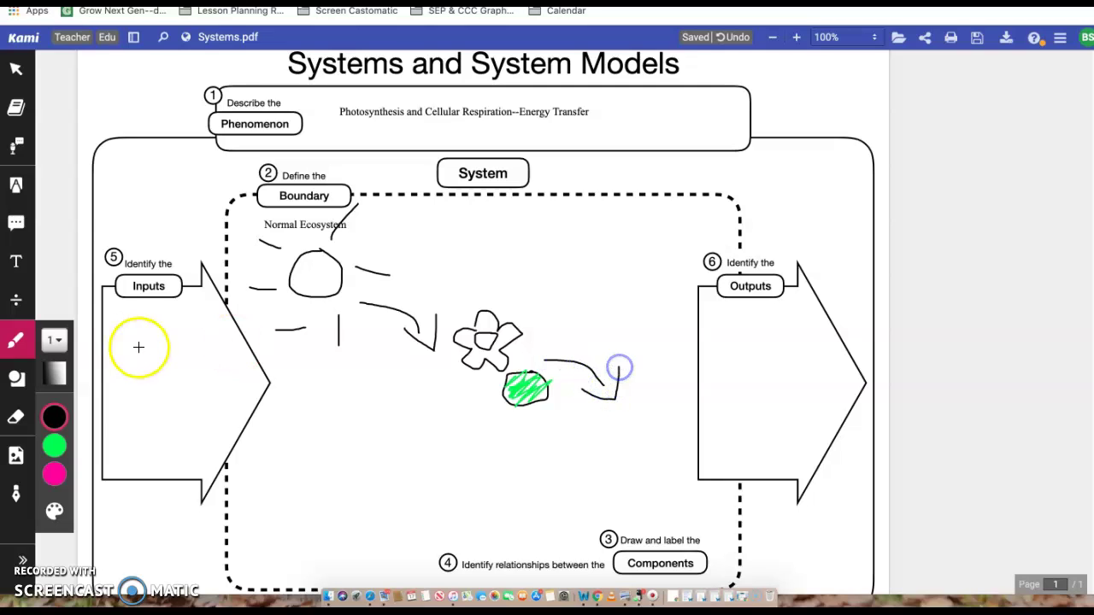
Step: Add a two-line text label reading "glucose" and "oxygen" below the second arrow's head
{"action": "left_click", "coordinate": [15, 261]}
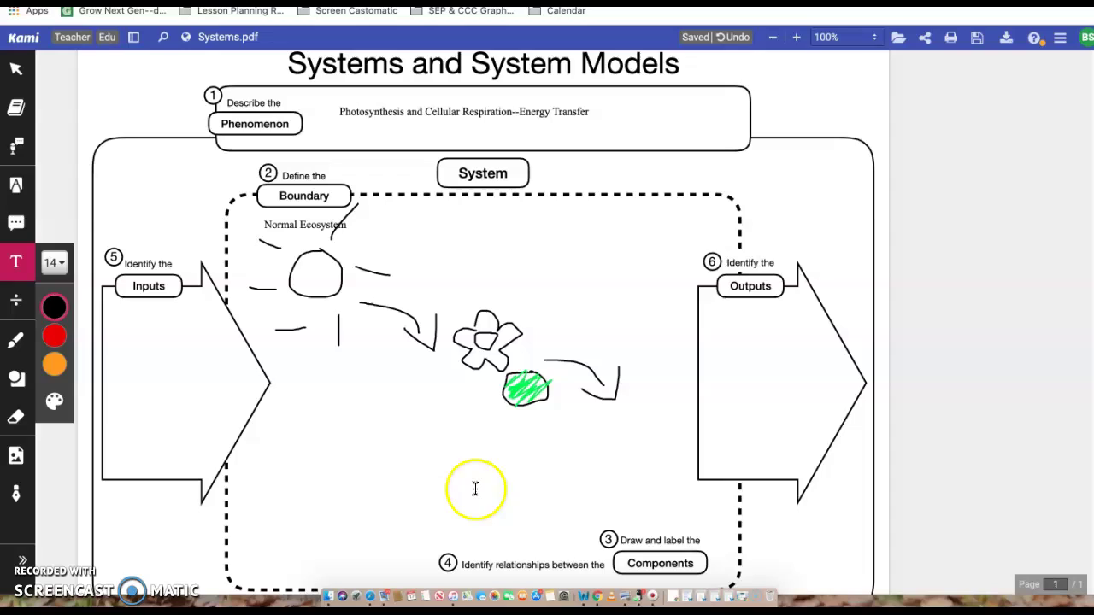
{"action": "left_click", "coordinate": [598, 411]}
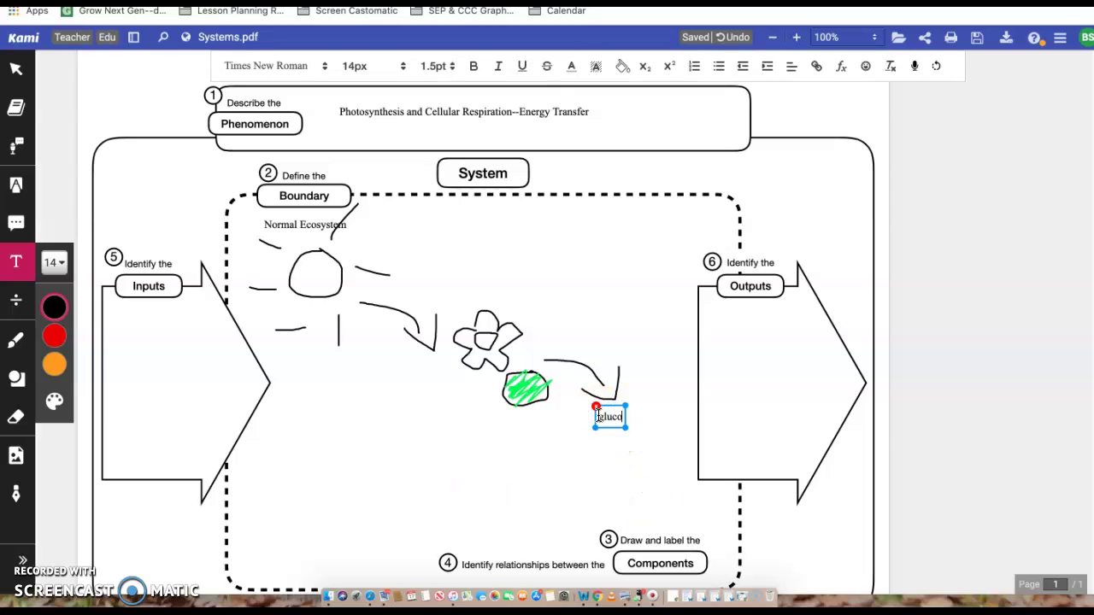
{"action": "type", "text": "glucose"}
{"action": "key", "text": "Return"}
{"action": "left_click", "coordinate": [559, 473]}
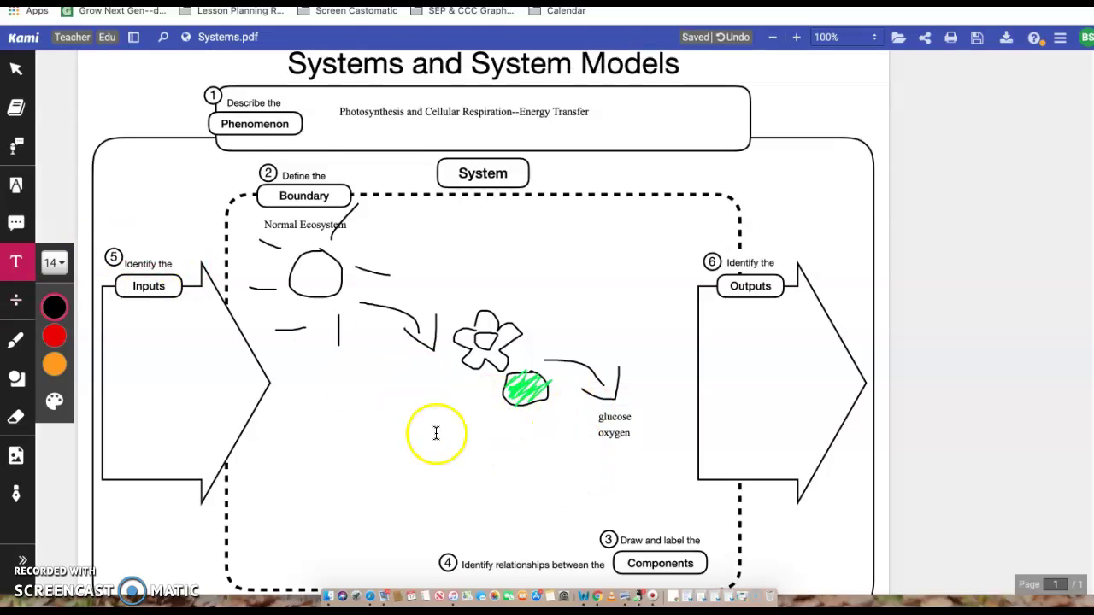
{"action": "left_click", "coordinate": [608, 434]}
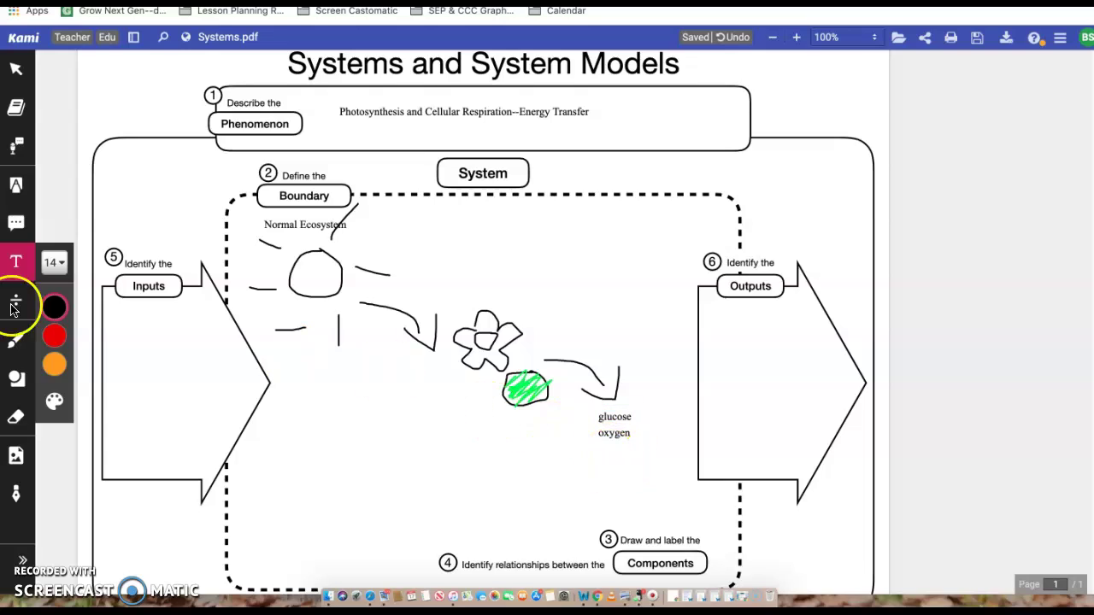
Step: Draw a curved arrow from below the "oxygen" text back toward the centre, and an elongated oval with a zigzag line inside at its tip
{"action": "left_click", "coordinate": [16, 262]}
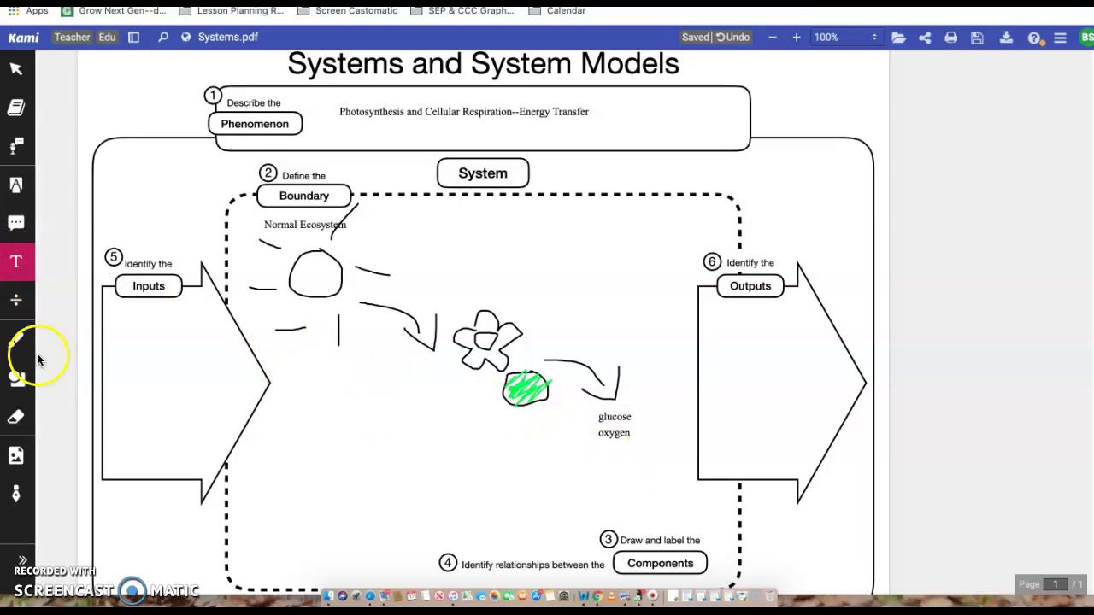
{"action": "left_click", "coordinate": [15, 340]}
{"action": "mouse_move", "coordinate": [614, 451]}
{"action": "left_mouse_down"}
{"action": "mouse_move", "coordinate": [586, 489]}
{"action": "mouse_move", "coordinate": [633, 517]}
{"action": "left_mouse_up"}
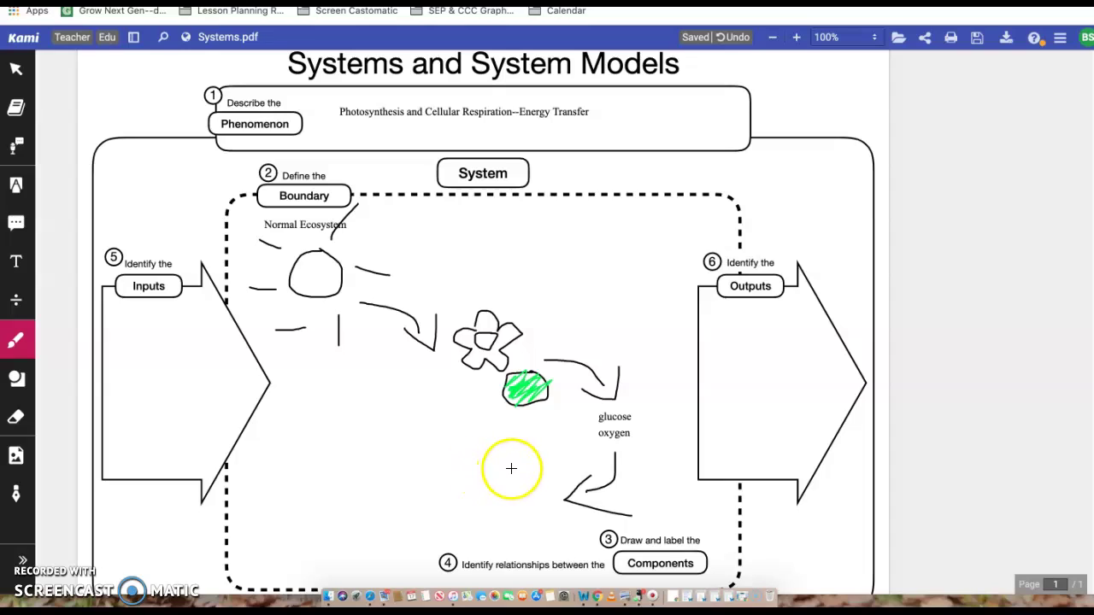
{"action": "mouse_move", "coordinate": [511, 468]}
{"action": "left_mouse_down"}
{"action": "mouse_move", "coordinate": [471, 467]}
{"action": "mouse_move", "coordinate": [445, 488]}
{"action": "mouse_move", "coordinate": [473, 507]}
{"action": "mouse_move", "coordinate": [527, 500]}
{"action": "mouse_move", "coordinate": [523, 467]}
{"action": "mouse_move", "coordinate": [496, 470]}
{"action": "left_mouse_up"}
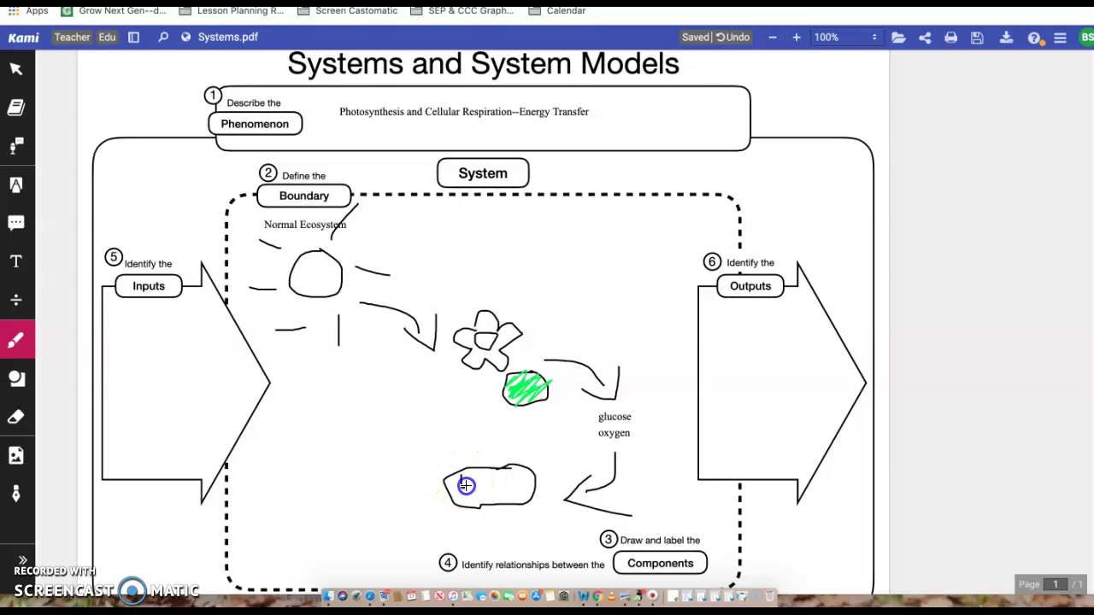
{"action": "mouse_move", "coordinate": [472, 484]}
{"action": "left_mouse_down"}
{"action": "mouse_move", "coordinate": [521, 490]}
{"action": "mouse_move", "coordinate": [530, 469]}
{"action": "left_mouse_up"}
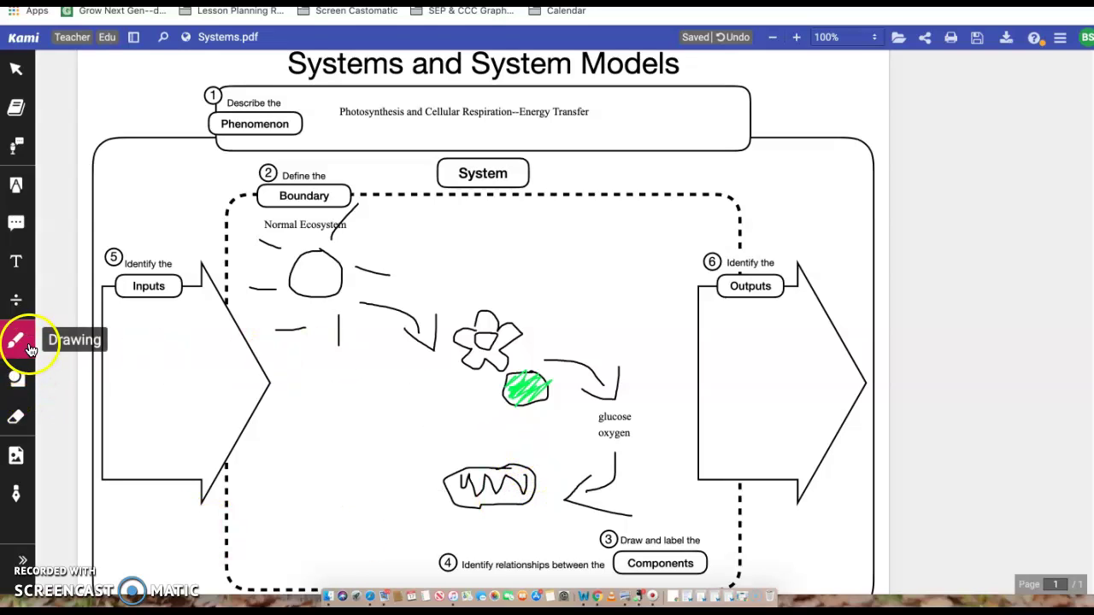
Step: Replace the black swatch in the custom colour palette with orange and save the palette
{"action": "left_click", "coordinate": [25, 381]}
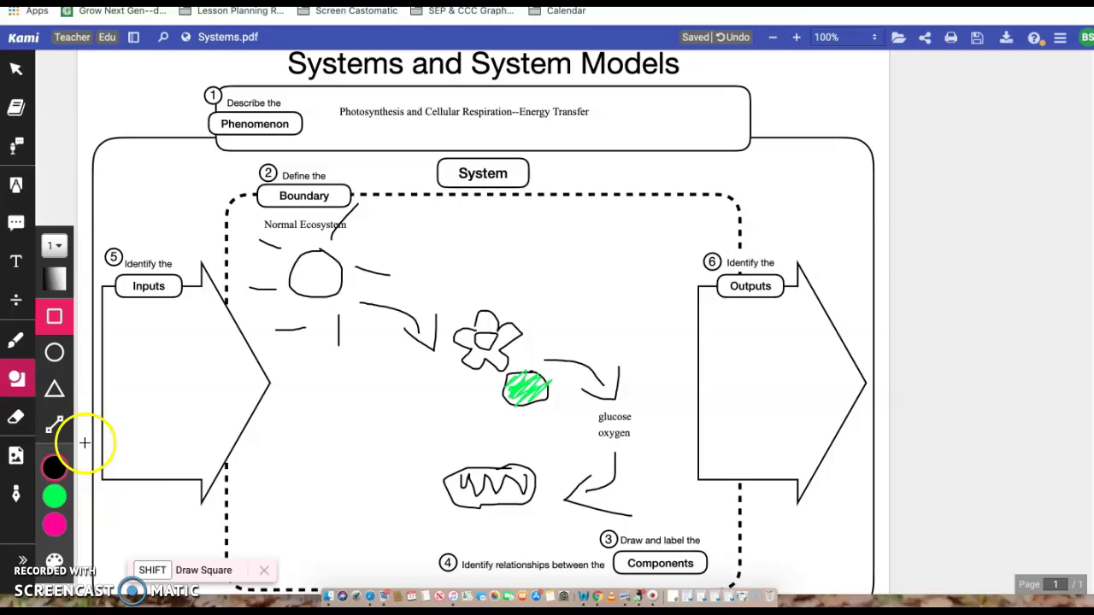
{"action": "left_click", "coordinate": [54, 561]}
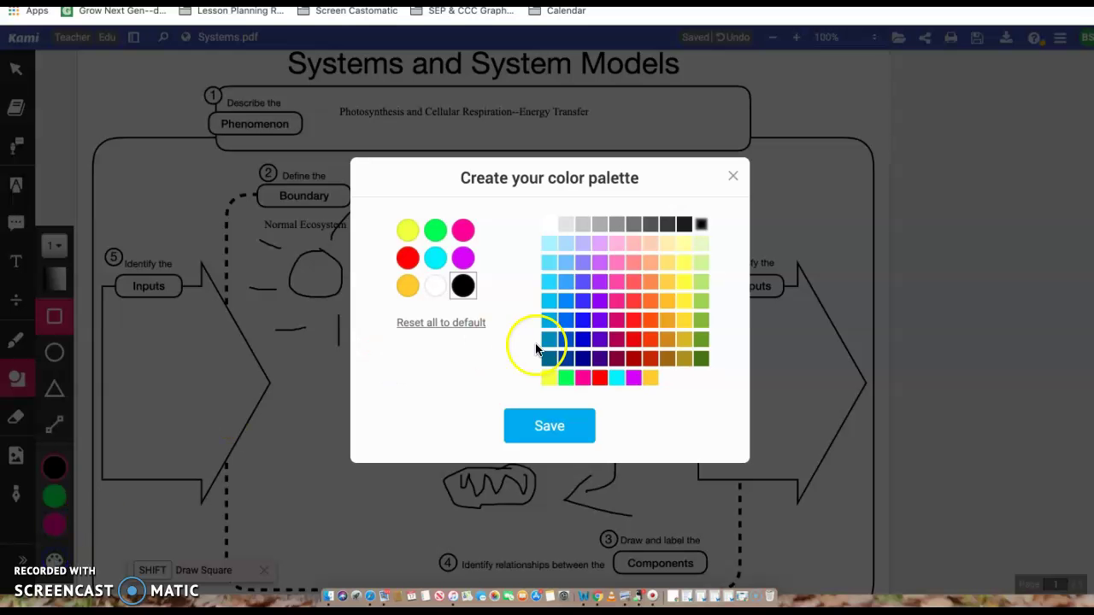
{"action": "left_click", "coordinate": [651, 300]}
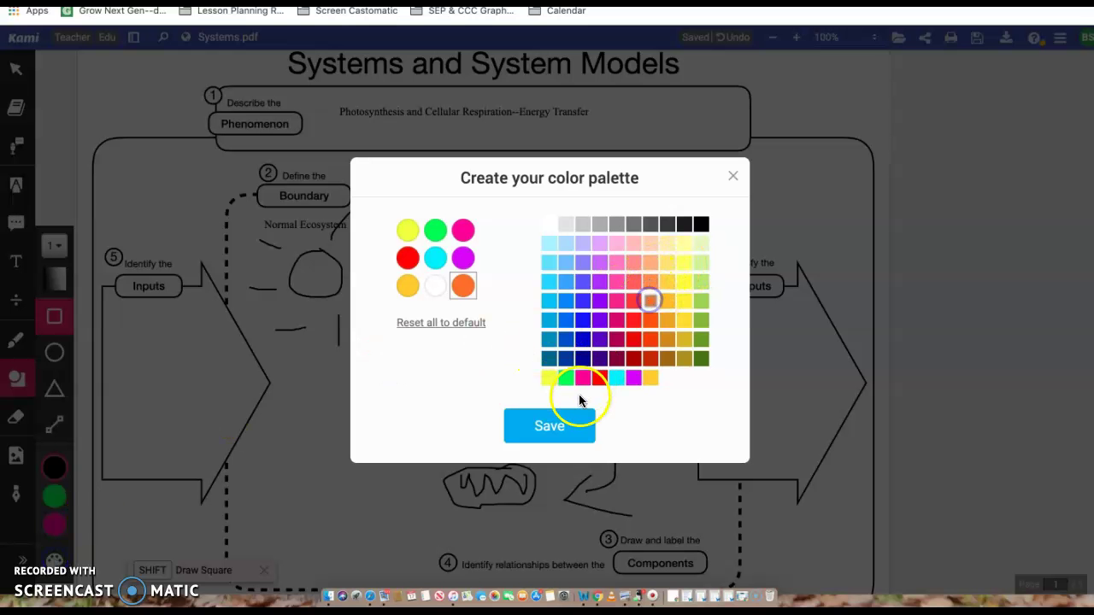
{"action": "left_click", "coordinate": [561, 429]}
Step: Draw a small black rectangle inside the zigzag oval, and shade the oval with orange freehand strokes
{"action": "left_click_drag", "start_coordinate": [521, 475], "coordinate": [530, 496]}
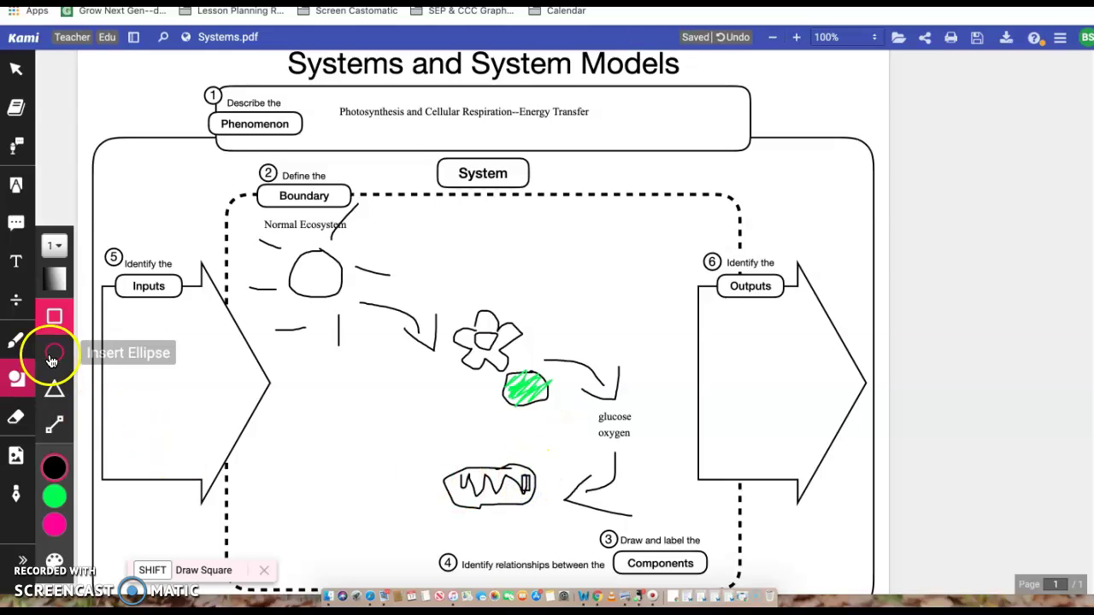
{"action": "left_click", "coordinate": [54, 317]}
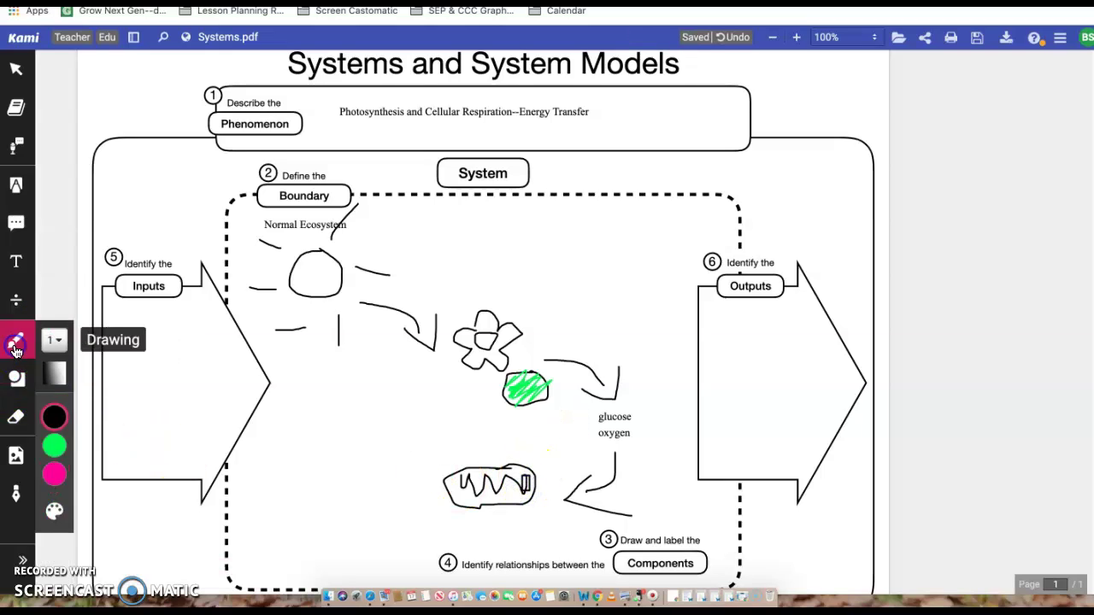
{"action": "left_click", "coordinate": [55, 417]}
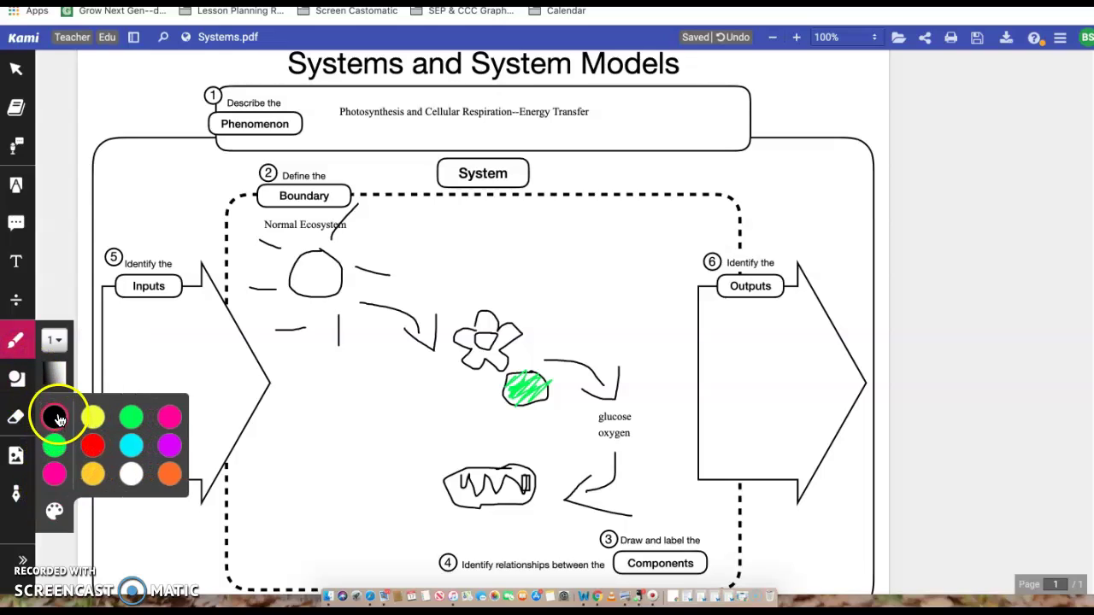
{"action": "left_click", "coordinate": [168, 475]}
{"action": "left_click", "coordinate": [526, 479]}
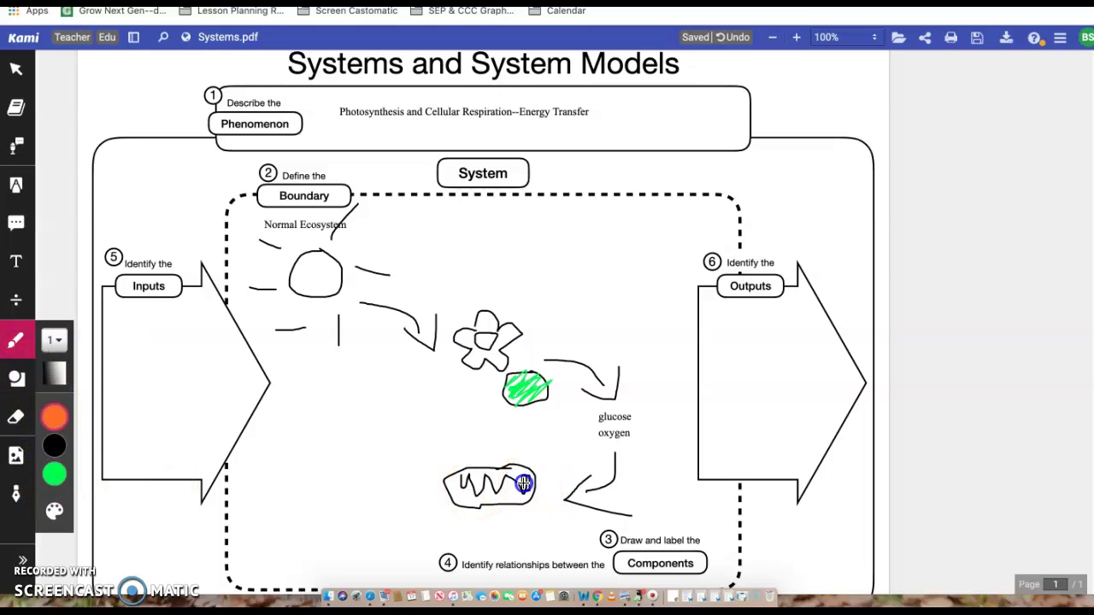
{"action": "mouse_move", "coordinate": [524, 483]}
{"action": "left_mouse_down"}
{"action": "mouse_move", "coordinate": [491, 494]}
{"action": "mouse_move", "coordinate": [461, 475]}
{"action": "mouse_move", "coordinate": [459, 512]}
{"action": "mouse_move", "coordinate": [493, 486]}
{"action": "left_mouse_up"}
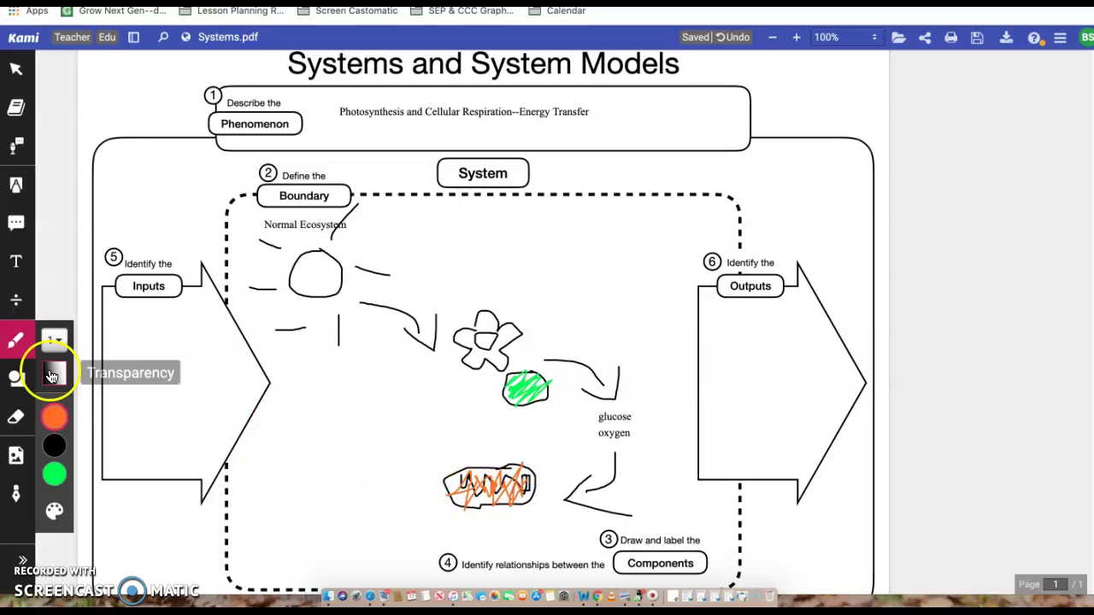
Step: Draw an orange arrow from beside the zigzag oval, bending up toward the space below the sun
{"action": "left_click", "coordinate": [15, 341]}
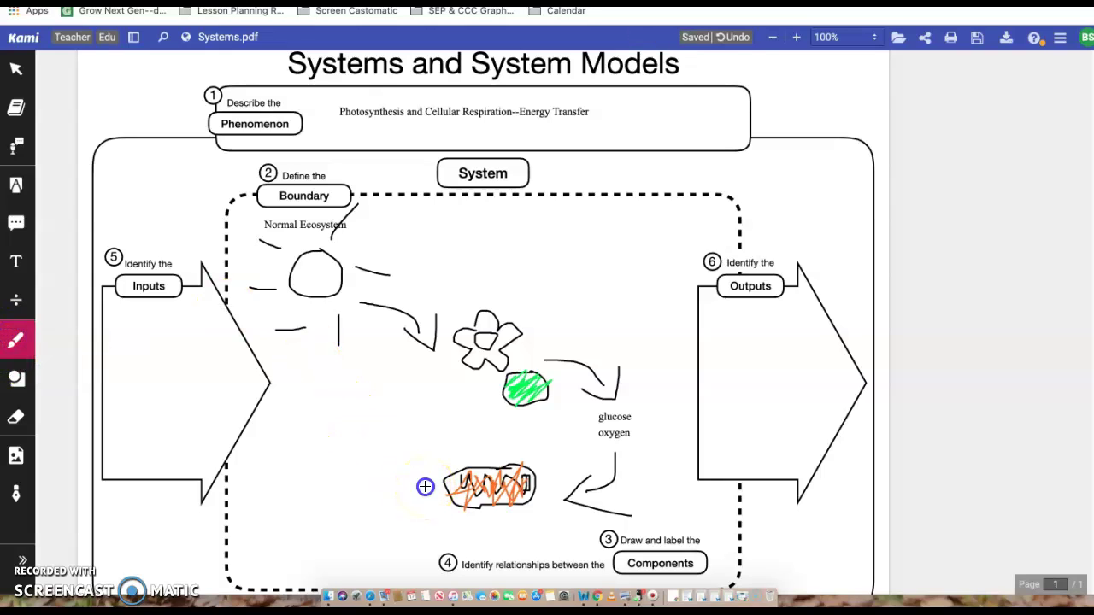
{"action": "left_click_drag", "start_coordinate": [424, 486], "coordinate": [365, 486]}
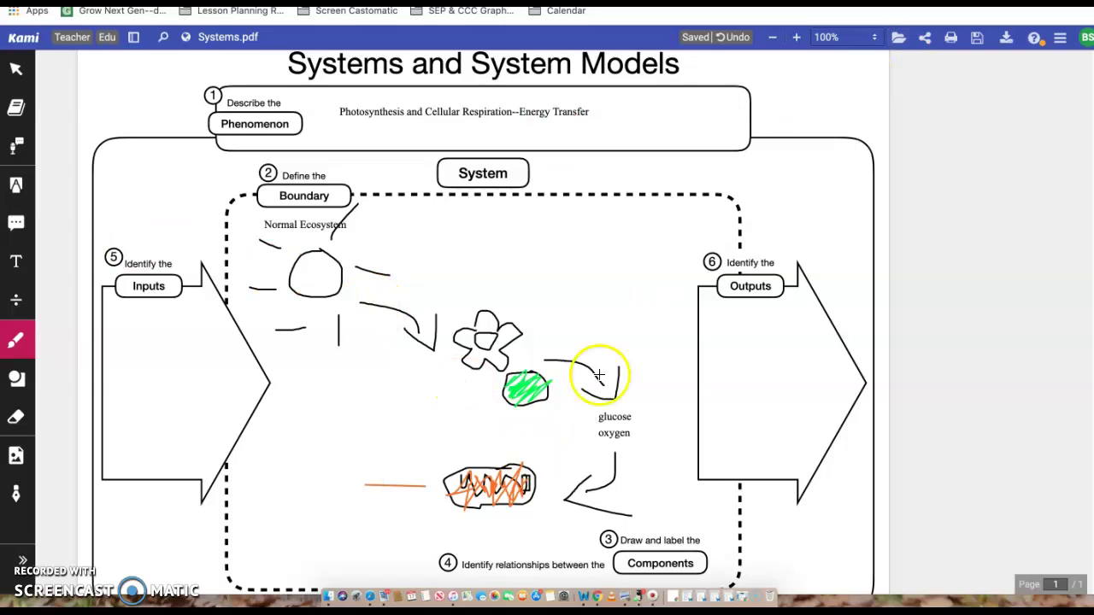
{"action": "left_click", "coordinate": [736, 37]}
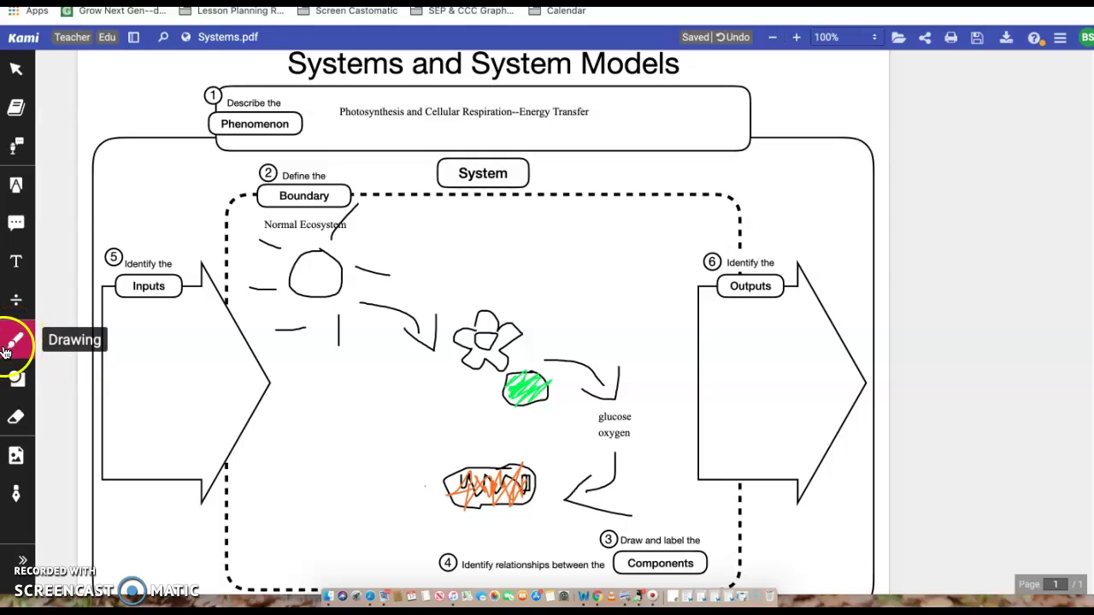
{"action": "mouse_move", "coordinate": [410, 488]}
{"action": "left_mouse_down"}
{"action": "mouse_move", "coordinate": [347, 488]}
{"action": "mouse_move", "coordinate": [324, 419]}
{"action": "mouse_move", "coordinate": [299, 429]}
{"action": "mouse_move", "coordinate": [311, 406]}
{"action": "mouse_move", "coordinate": [352, 434]}
{"action": "left_mouse_up"}
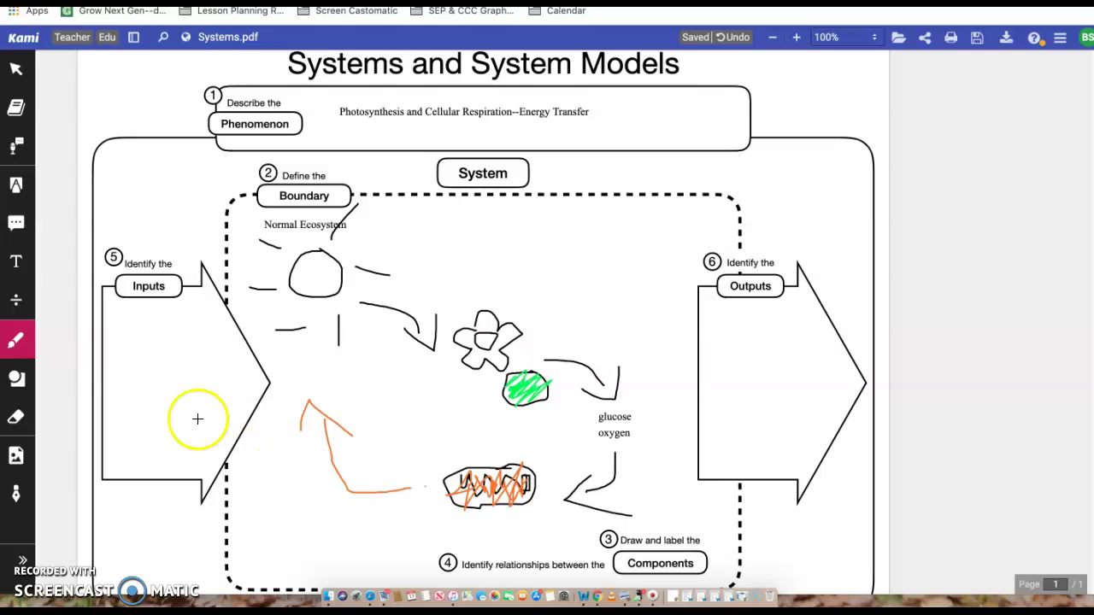
Step: Add a four-line text label above the orange arrow's head reading "Carbon dioxide (CO2)", "Water (H2O)", "ATP--energy" and "NADPH--energy"
{"action": "left_click", "coordinate": [15, 261]}
{"action": "left_click", "coordinate": [309, 366]}
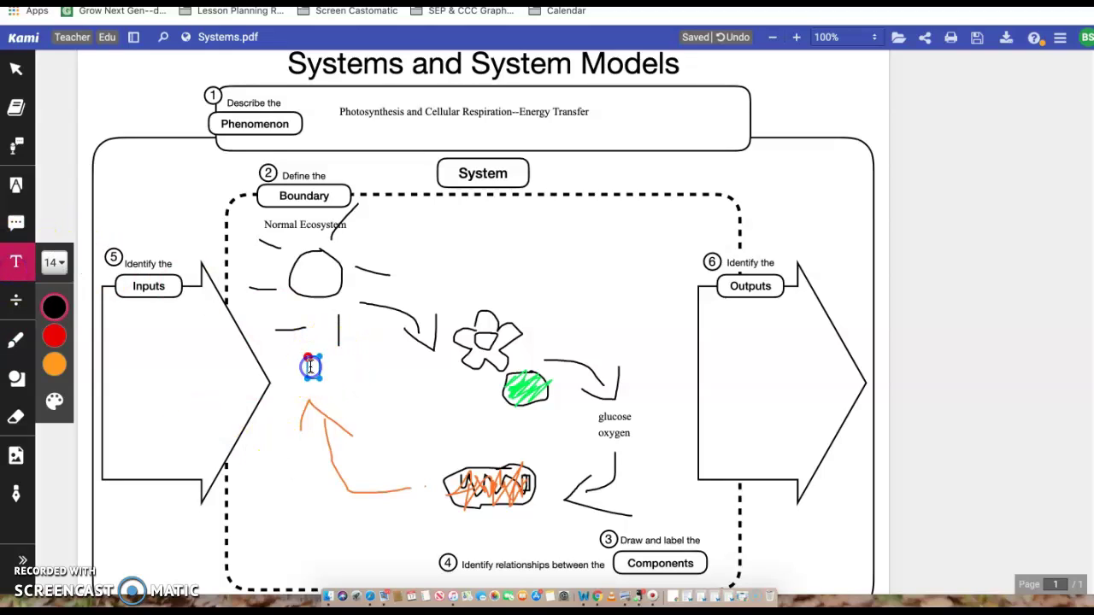
{"action": "type", "text": "Cal"}
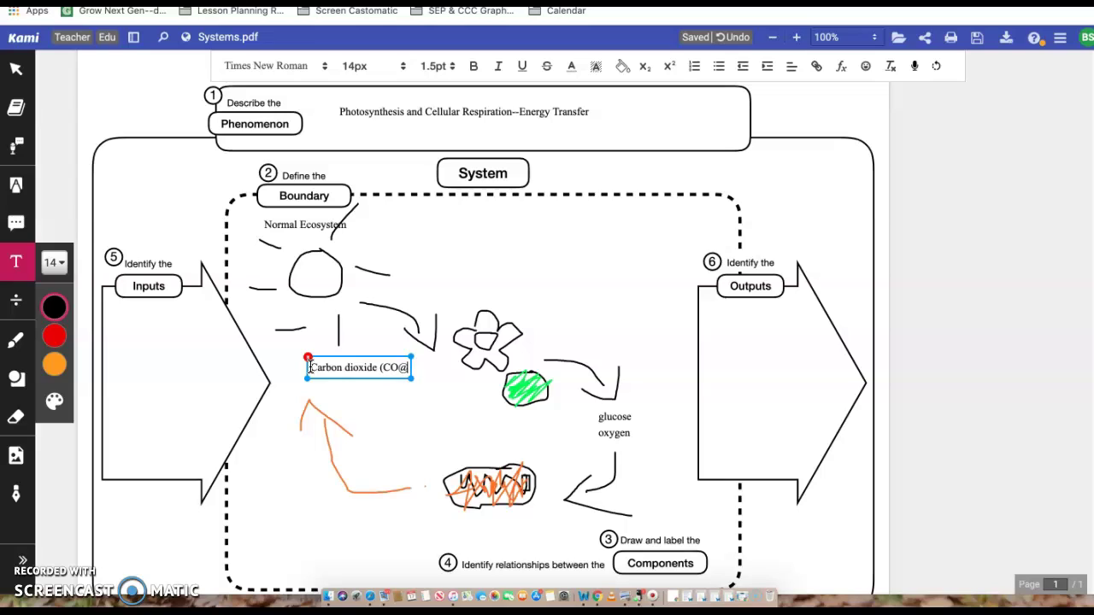
{"action": "key", "text": "Return"}
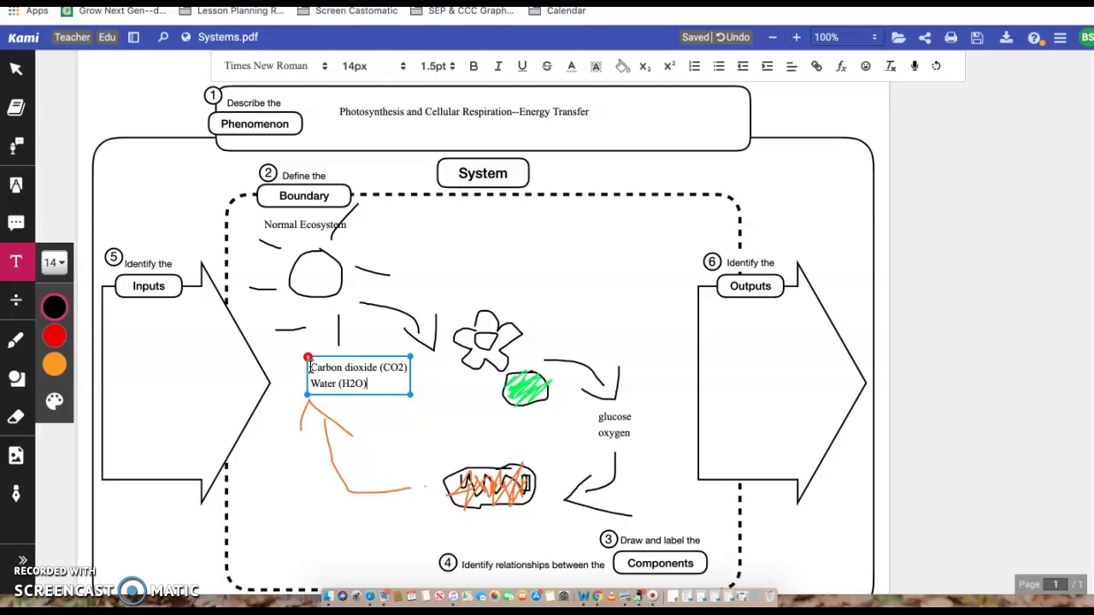
{"action": "key", "text": "Return"}
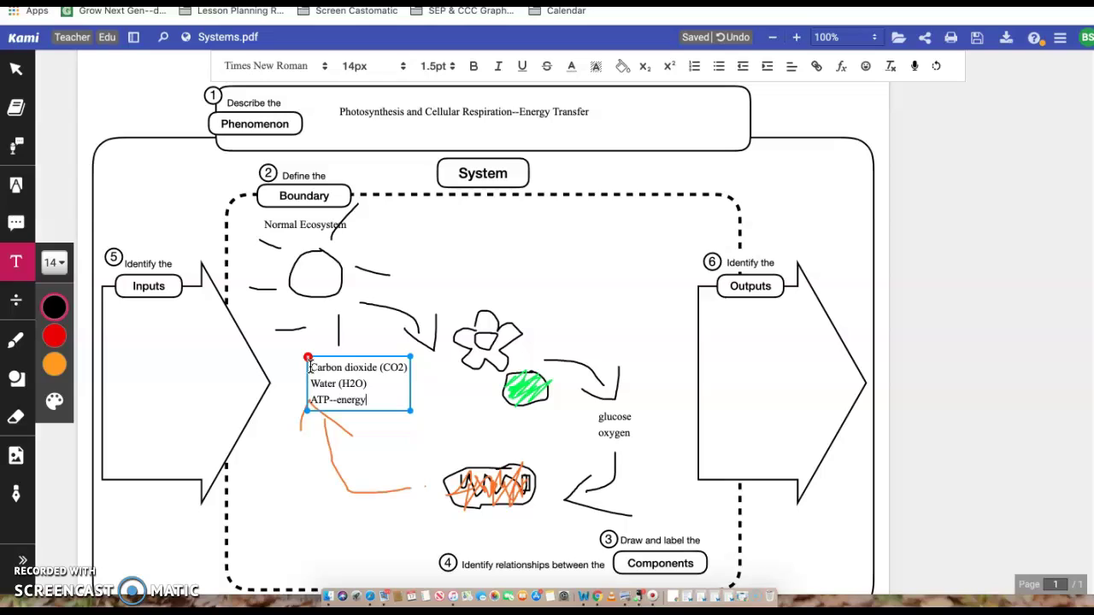
{"action": "key", "text": "Return"}
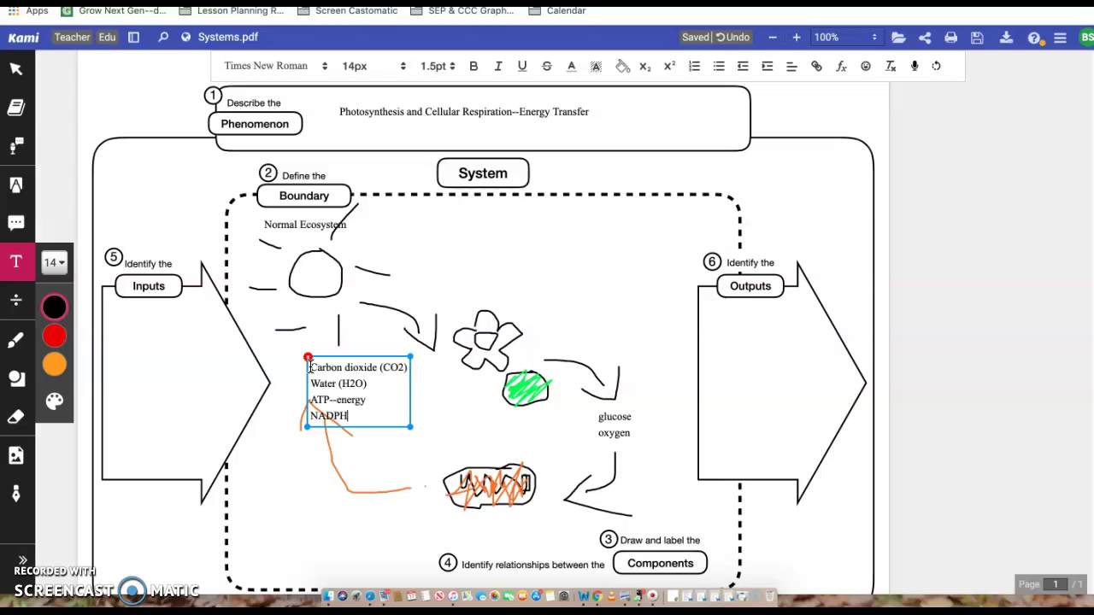
{"action": "type", "text": "NADPH--energy"}
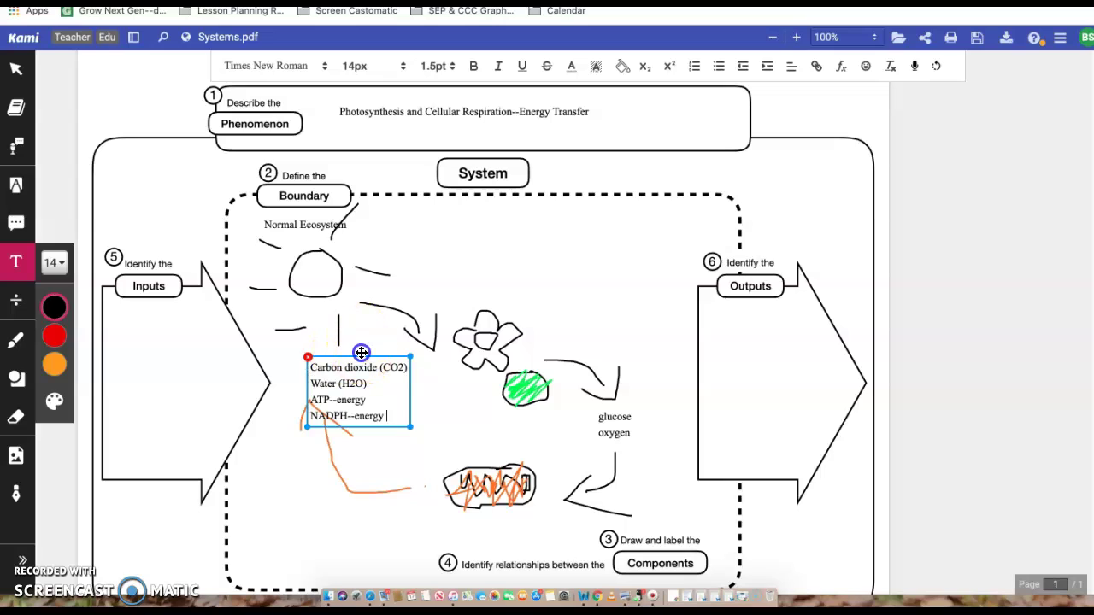
{"action": "left_click_drag", "start_coordinate": [360, 357], "coordinate": [323, 373]}
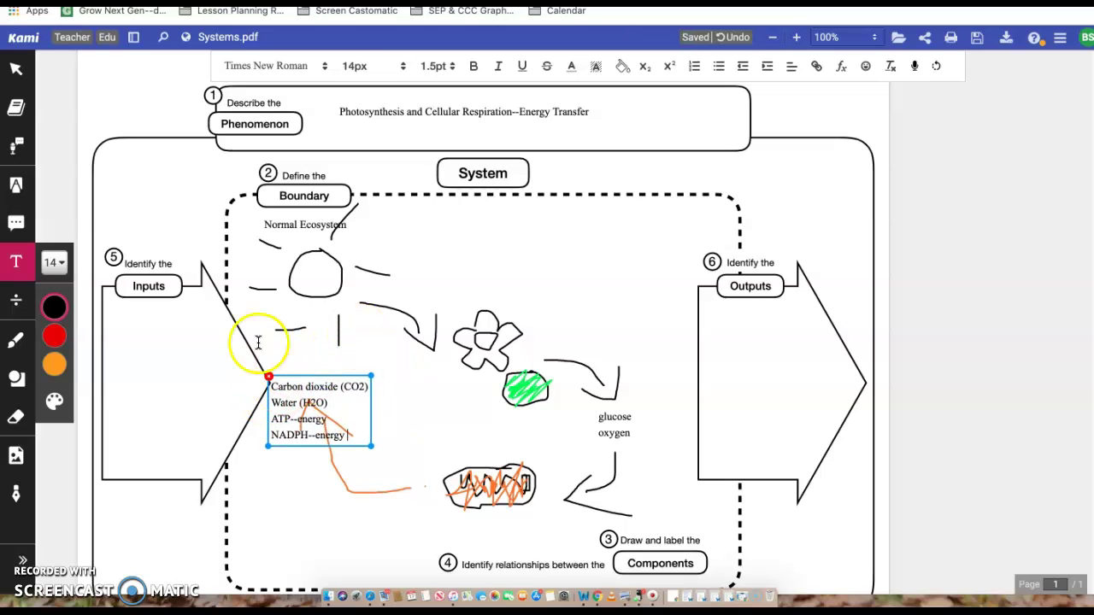
{"action": "left_click", "coordinate": [325, 399]}
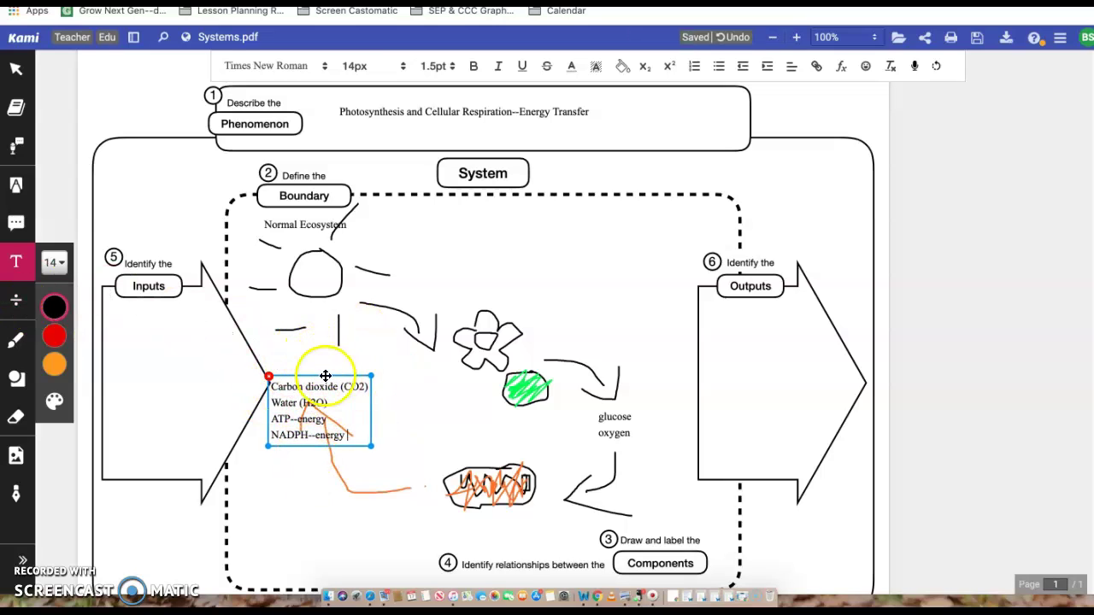
{"action": "left_click", "coordinate": [344, 427]}
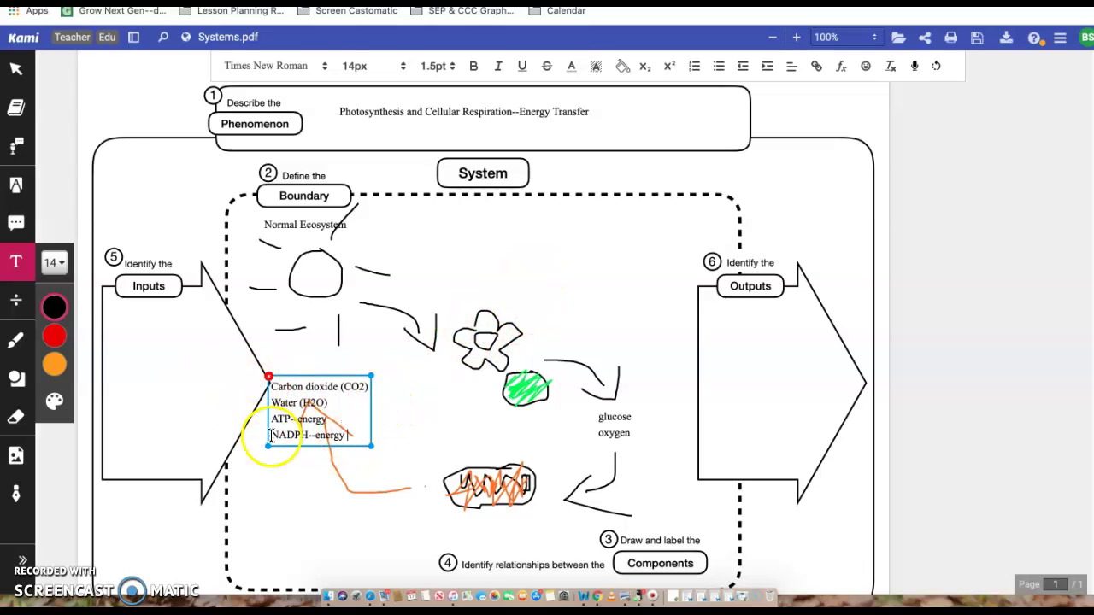
{"action": "left_click", "coordinate": [255, 466]}
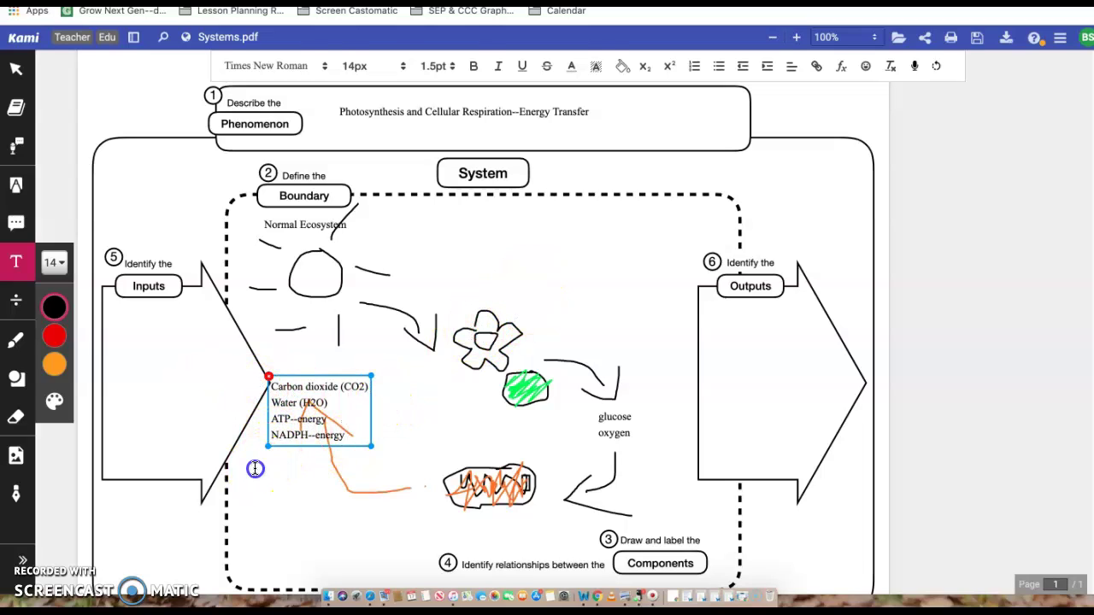
{"action": "left_click", "coordinate": [133, 333]}
{"action": "left_click_drag", "start_coordinate": [137, 344], "coordinate": [239, 404]}
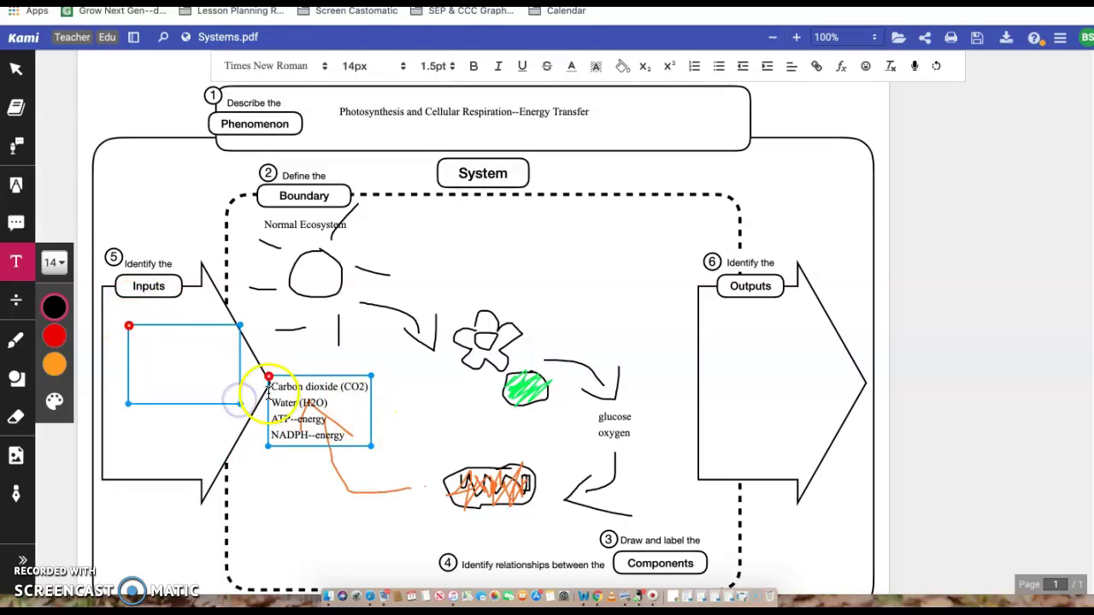
Step: Move the four-line carbon dioxide, water, ATP and NADPH label into the Inputs arrow
{"action": "double_click", "coordinate": [313, 403]}
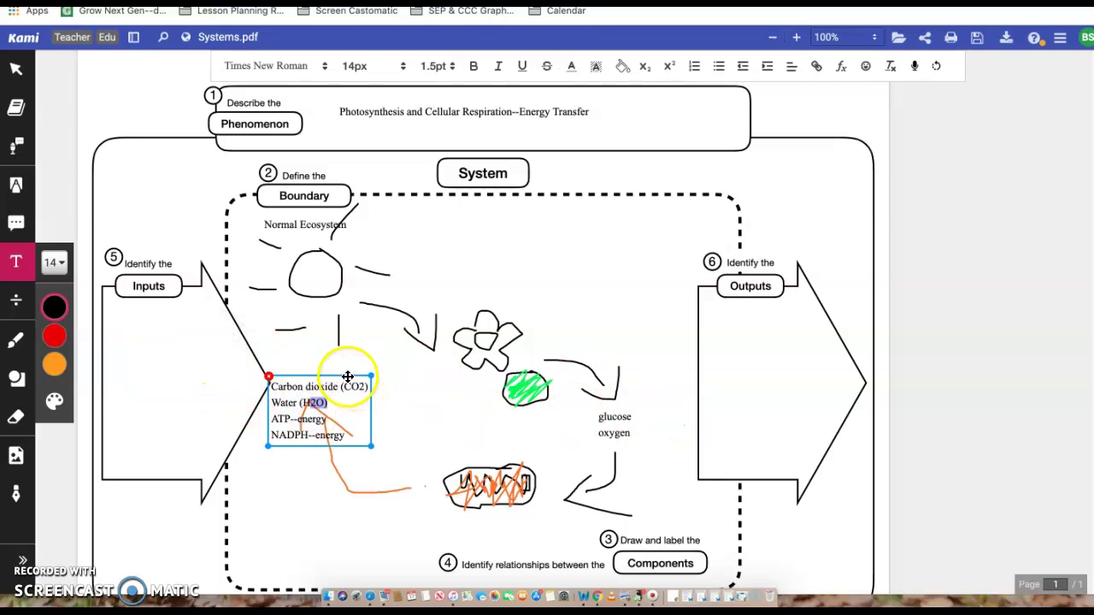
{"action": "mouse_move", "coordinate": [348, 377]}
{"action": "left_mouse_down"}
{"action": "mouse_move", "coordinate": [275, 370]}
{"action": "mouse_move", "coordinate": [197, 334]}
{"action": "left_mouse_up"}
{"action": "left_click", "coordinate": [196, 322]}
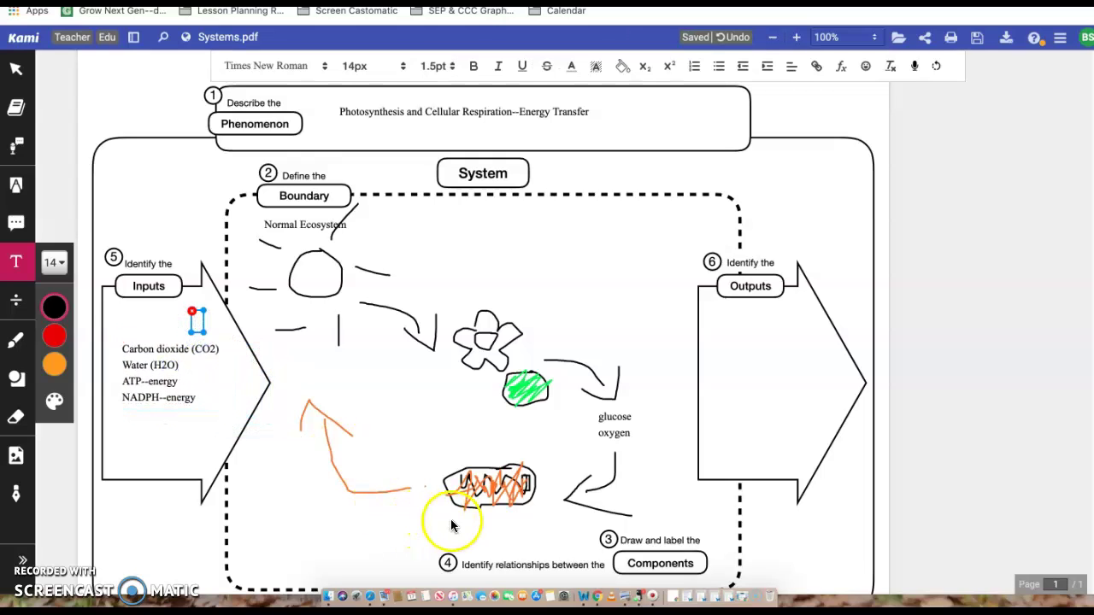
Step: Add the heading line "Photosynthesis:" above the carbon dioxide list and position the label directly under the Inputs title
{"action": "left_click", "coordinate": [166, 354]}
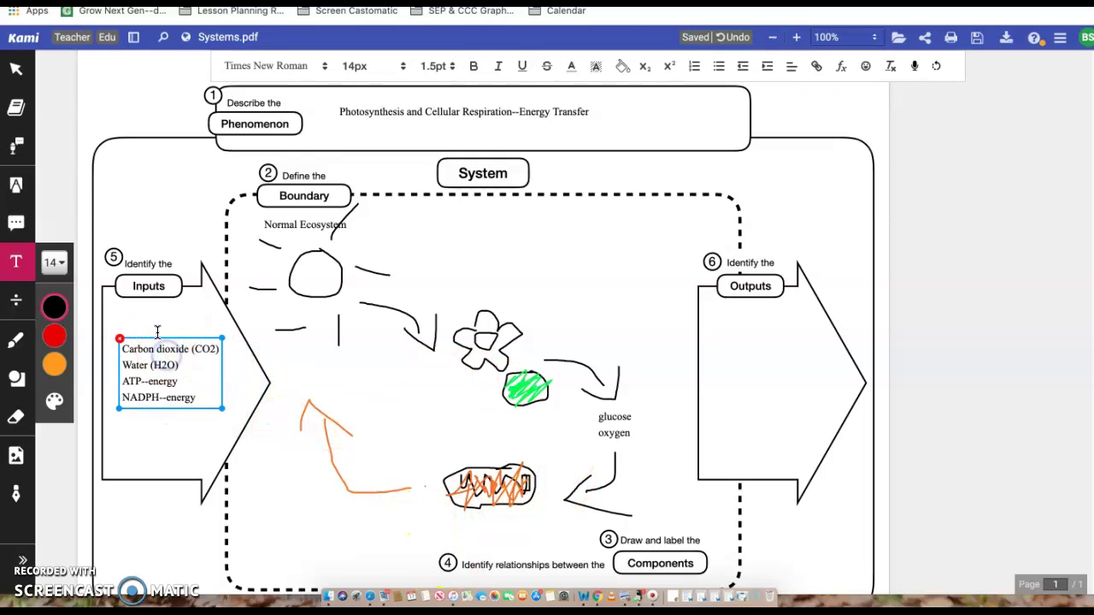
{"action": "left_click_drag", "start_coordinate": [158, 338], "coordinate": [147, 396]}
{"action": "left_click", "coordinate": [117, 408]}
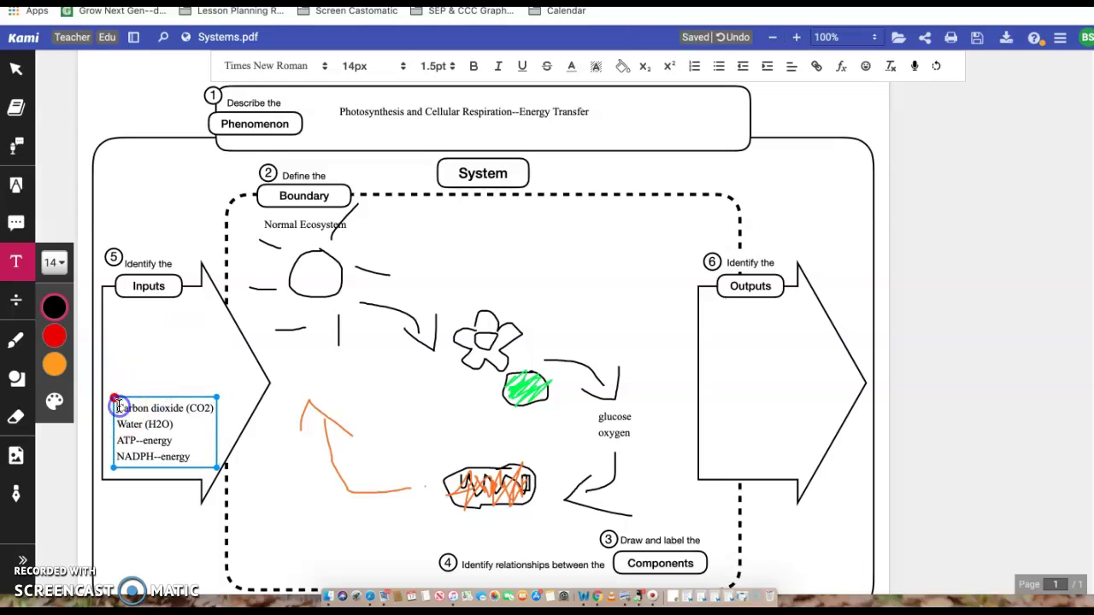
{"action": "key", "text": "Return"}
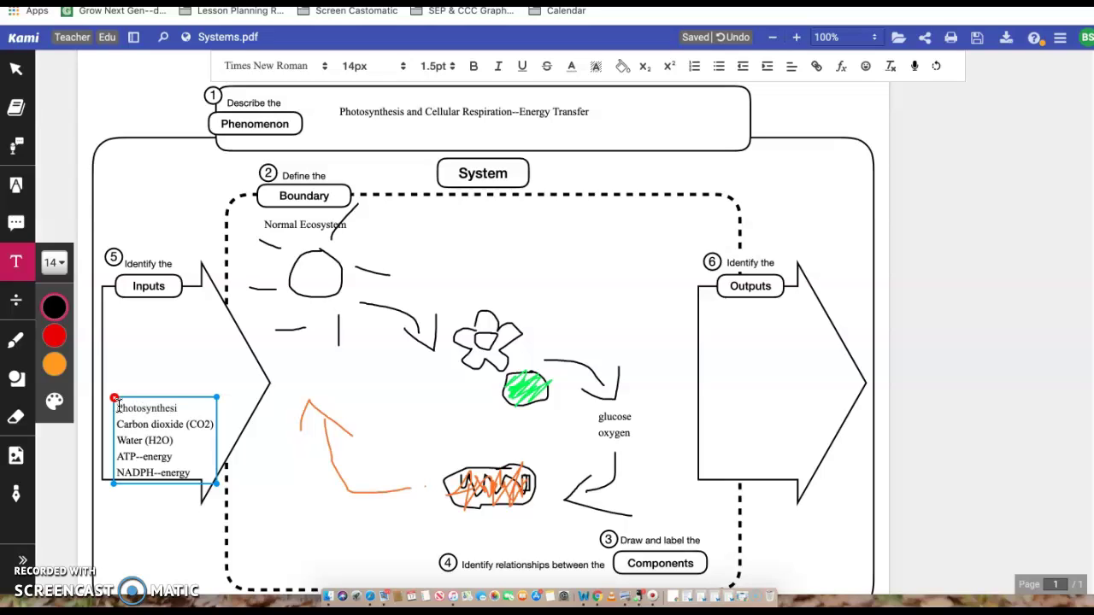
{"action": "left_click", "coordinate": [124, 398]}
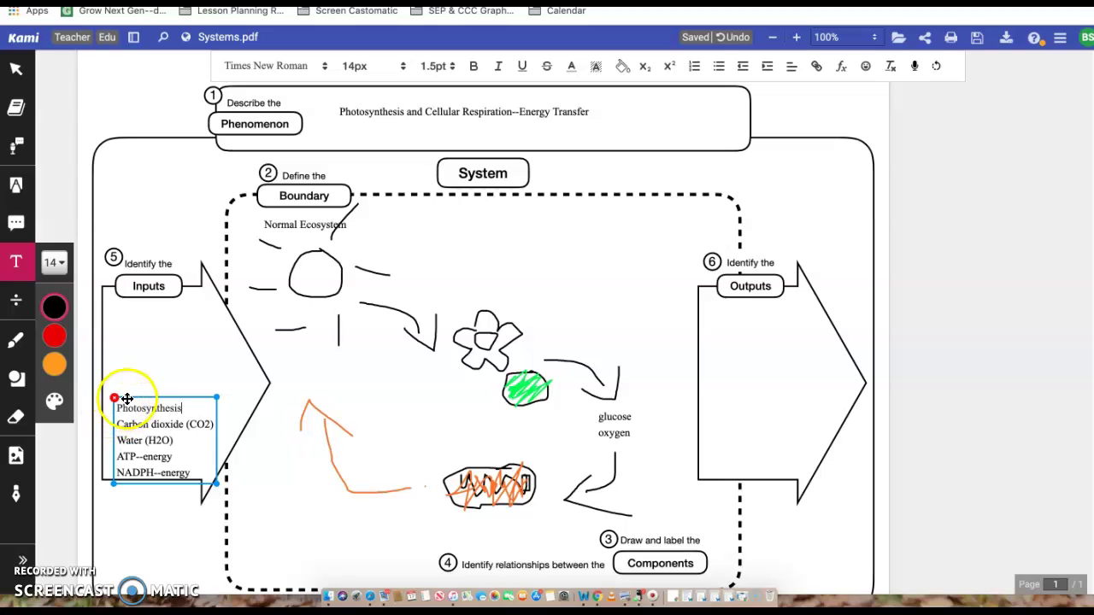
{"action": "left_click_drag", "start_coordinate": [126, 398], "coordinate": [150, 304]}
{"action": "type", "text": ":"}
{"action": "left_click", "coordinate": [208, 274]}
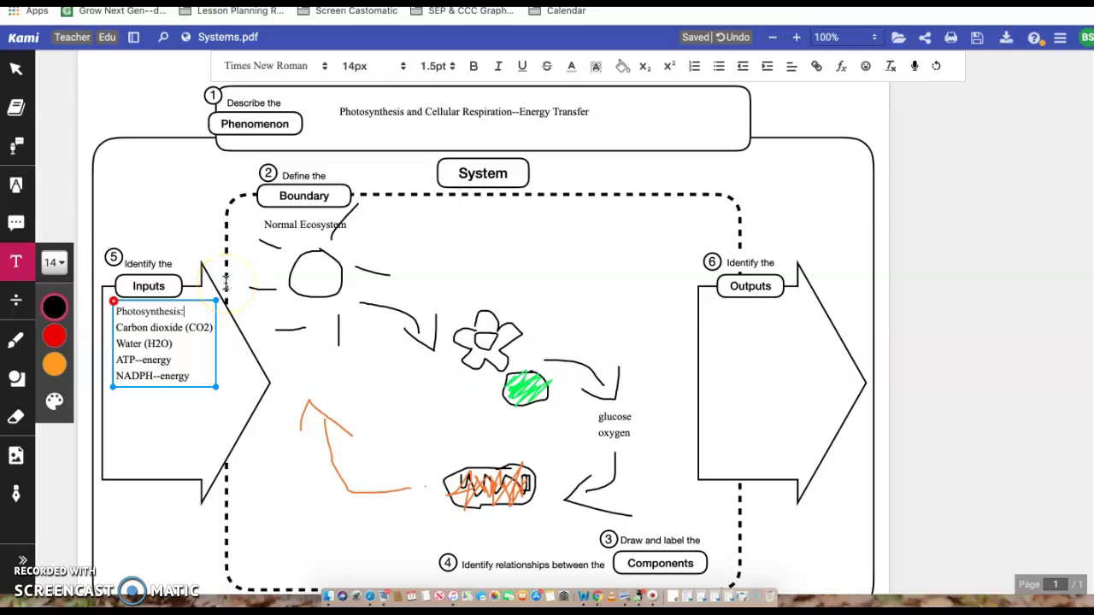
Step: Move the glucose and oxygen label into the lower part of the Inputs arrow and head it "Cellular Respiration:"
{"action": "left_click", "coordinate": [622, 428]}
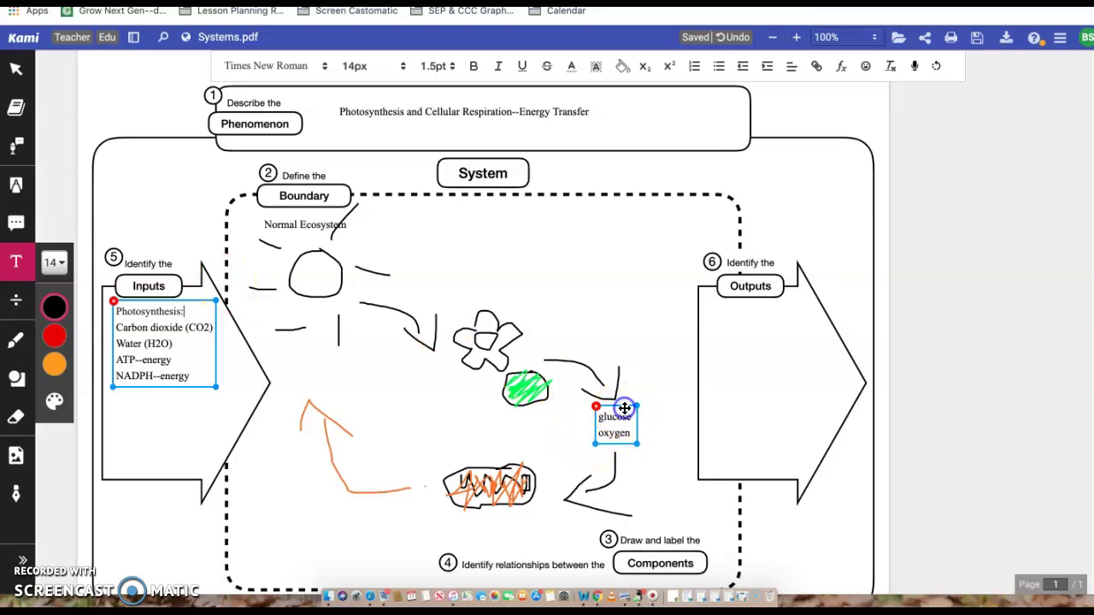
{"action": "left_click_drag", "start_coordinate": [624, 409], "coordinate": [164, 433]}
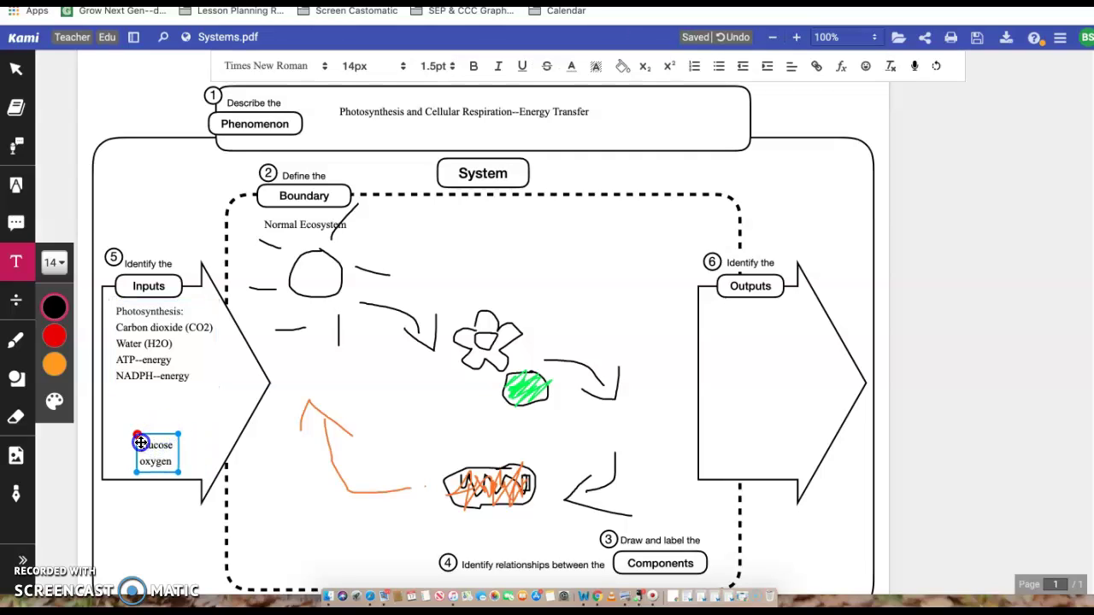
{"action": "left_click", "coordinate": [141, 442]}
{"action": "key", "text": "Return"}
{"action": "type", "text": "Cellular Respiration:"}
{"action": "left_click", "coordinate": [154, 427]}
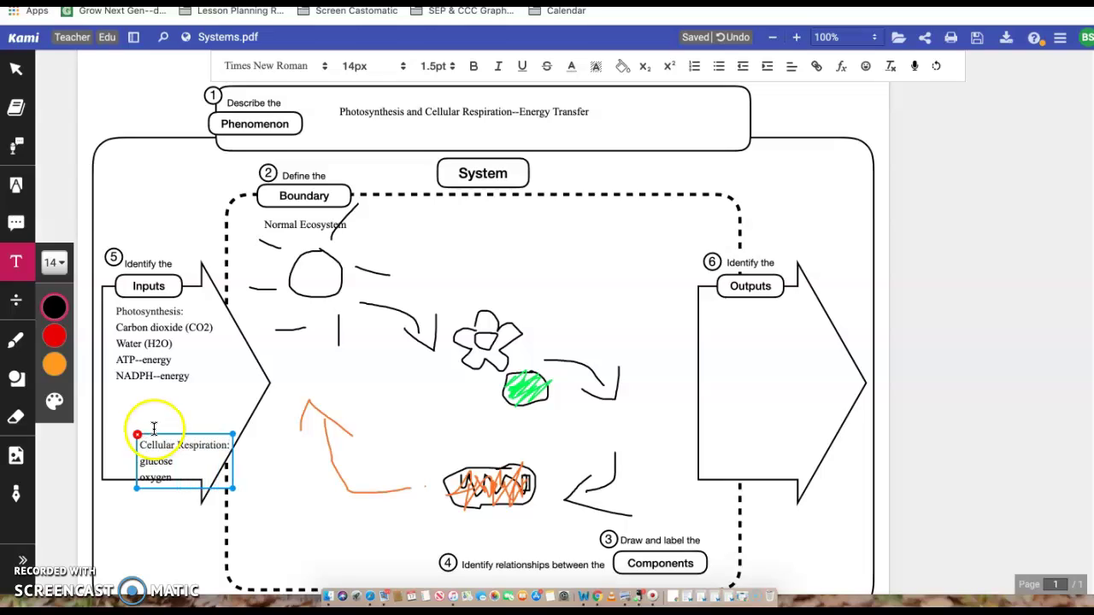
{"action": "left_click_drag", "start_coordinate": [168, 433], "coordinate": [145, 417]}
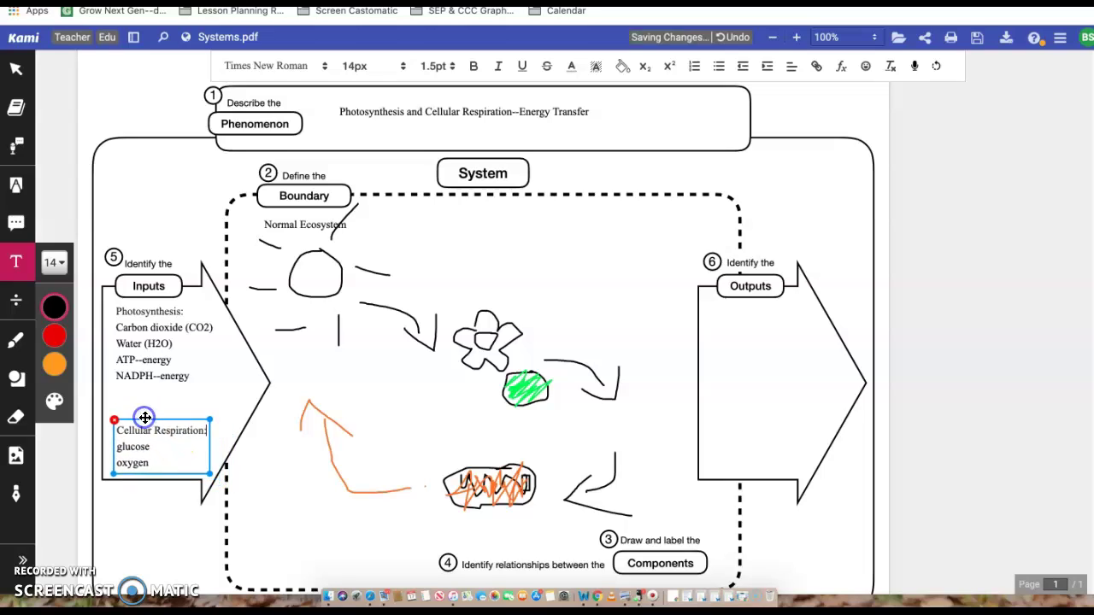
{"action": "left_click", "coordinate": [222, 402]}
{"action": "left_click", "coordinate": [151, 362]}
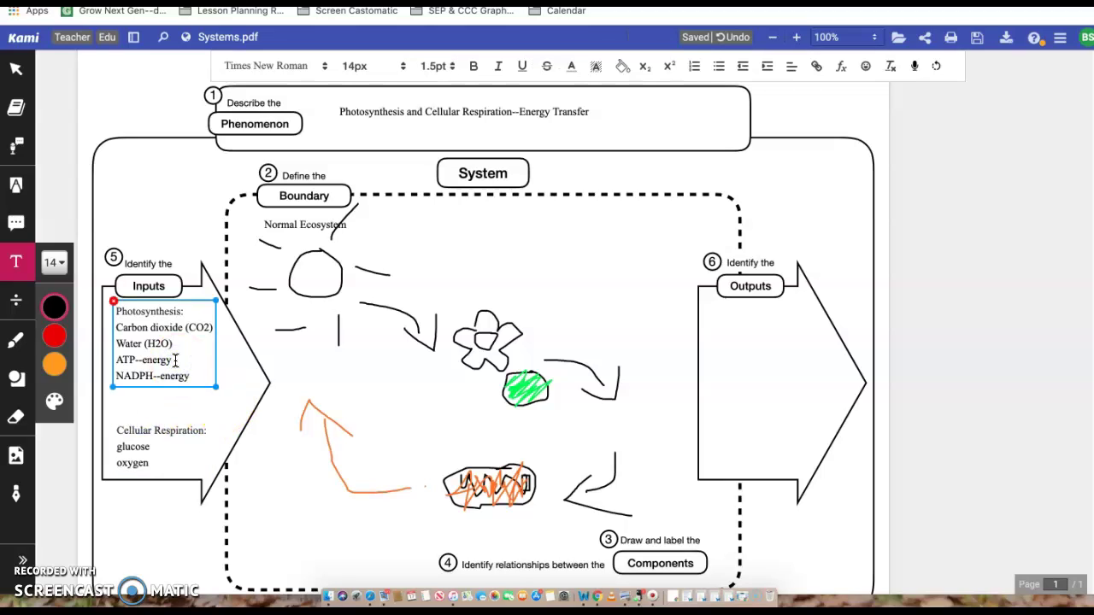
{"action": "key", "text": "ctrl+v"}
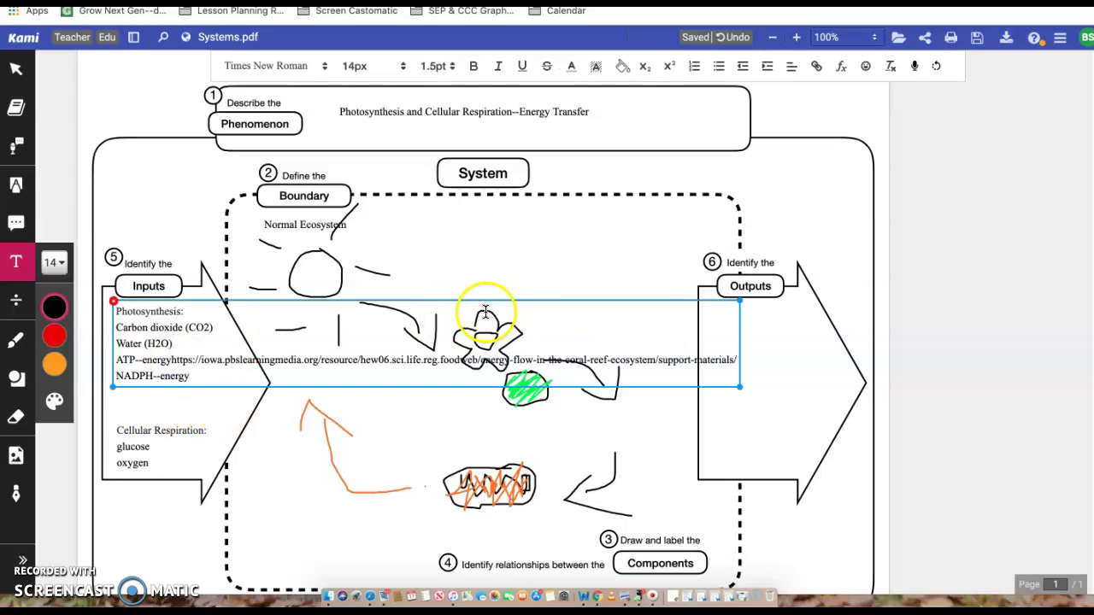
{"action": "key", "text": "ctrl+z"}
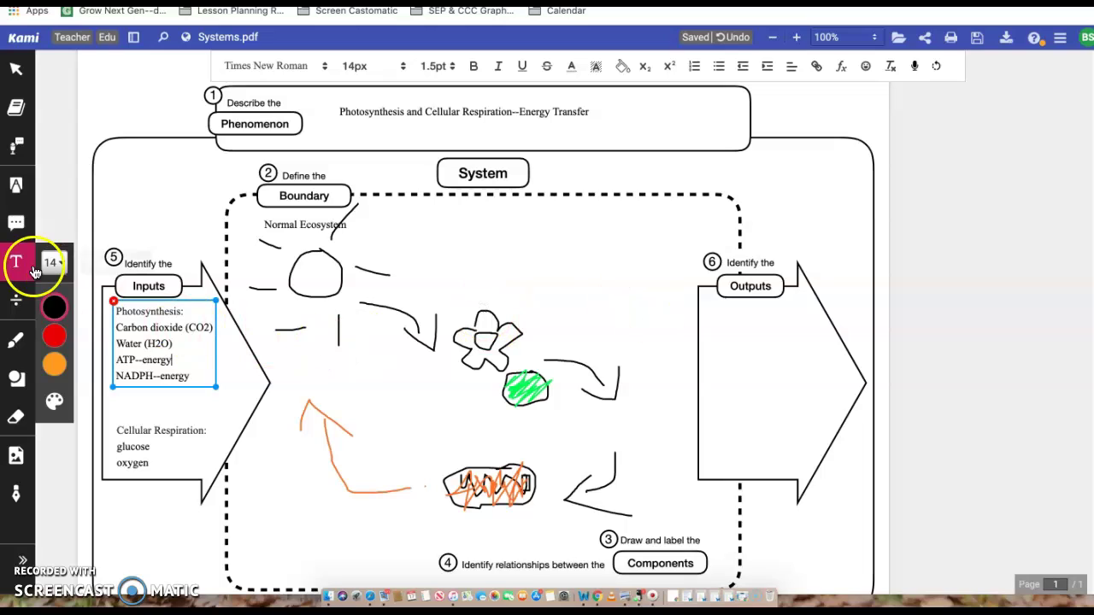
Step: Copy the whole Photosynthesis list from the Inputs arrow into a new text box under the Outputs title
{"action": "left_click", "coordinate": [144, 326]}
{"action": "key", "text": "ctrl+a"}
{"action": "key", "text": "ctrl+c"}
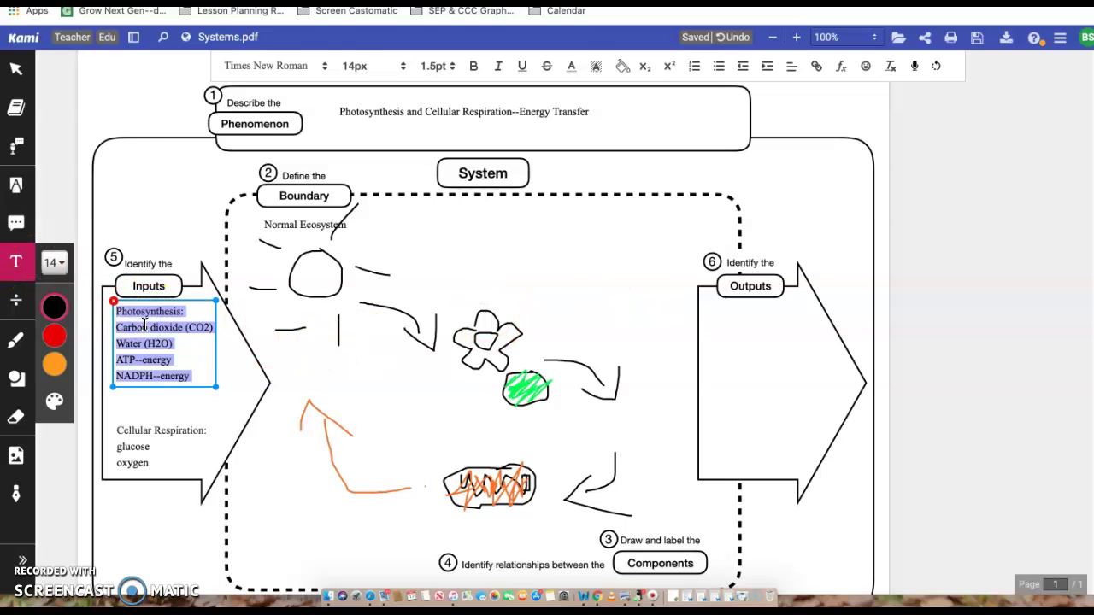
{"action": "left_click", "coordinate": [15, 262]}
{"action": "left_click", "coordinate": [745, 311]}
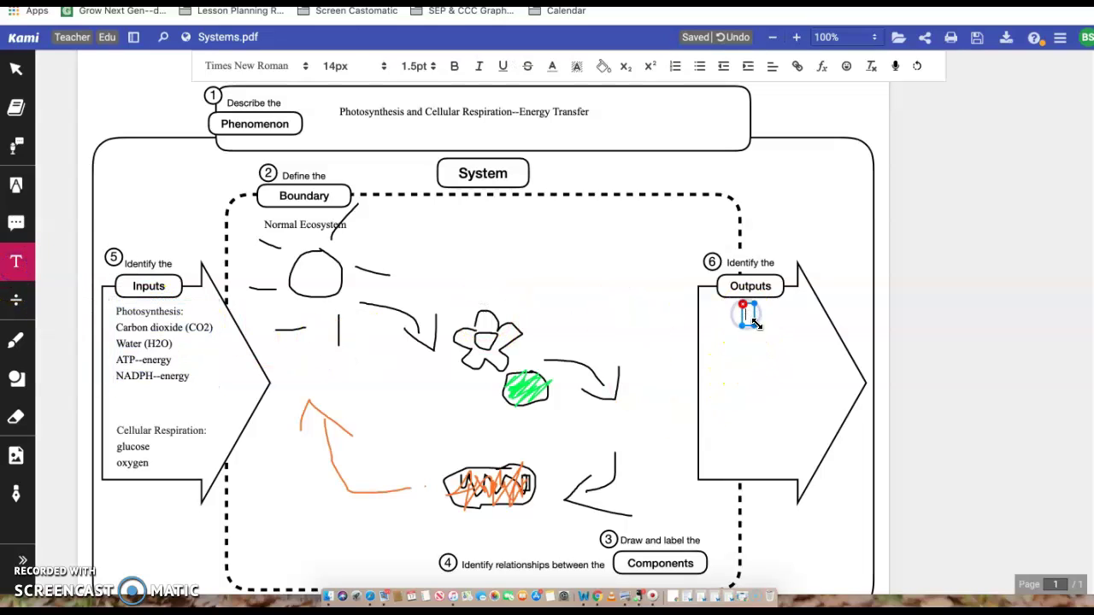
{"action": "left_click_drag", "start_coordinate": [755, 323], "coordinate": [808, 369]}
{"action": "key", "text": "ctrl+v"}
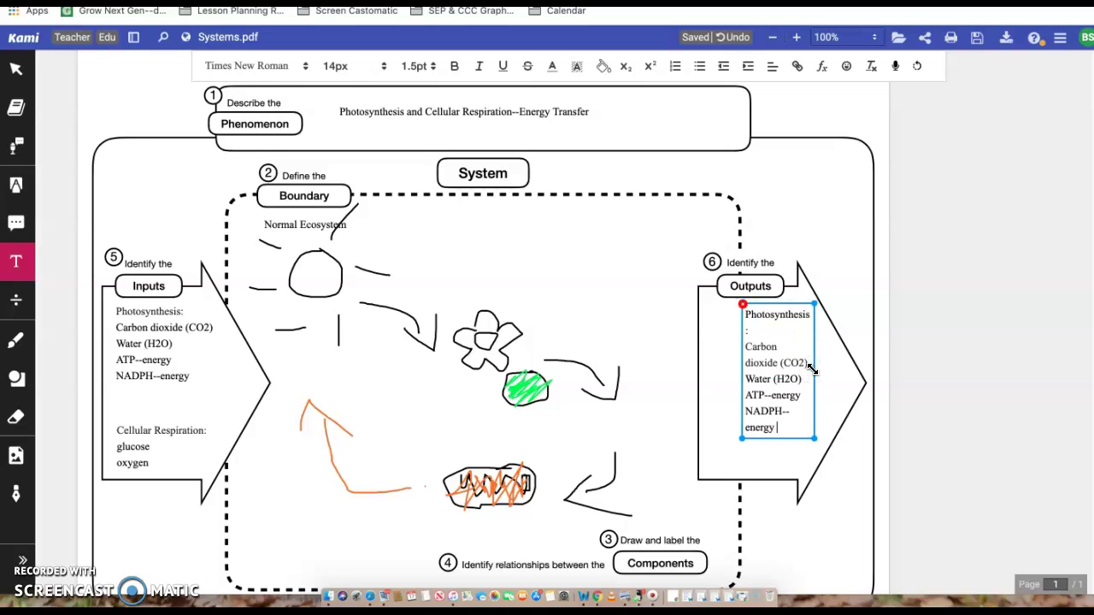
Step: Replace the heading of the Outputs list with "Cellular Respiration" and widen its text box so each entry fits on one line
{"action": "left_click", "coordinate": [756, 317]}
{"action": "triple_click", "coordinate": [752, 315]}
{"action": "key", "text": "BackSpace"}
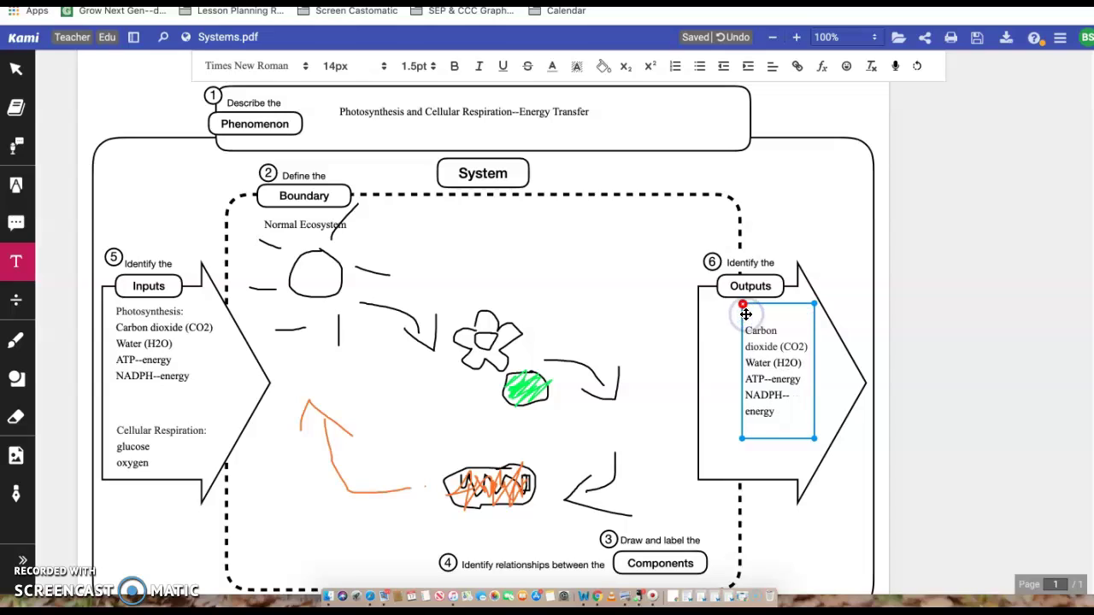
{"action": "type", "text": "Cellular Respiration"}
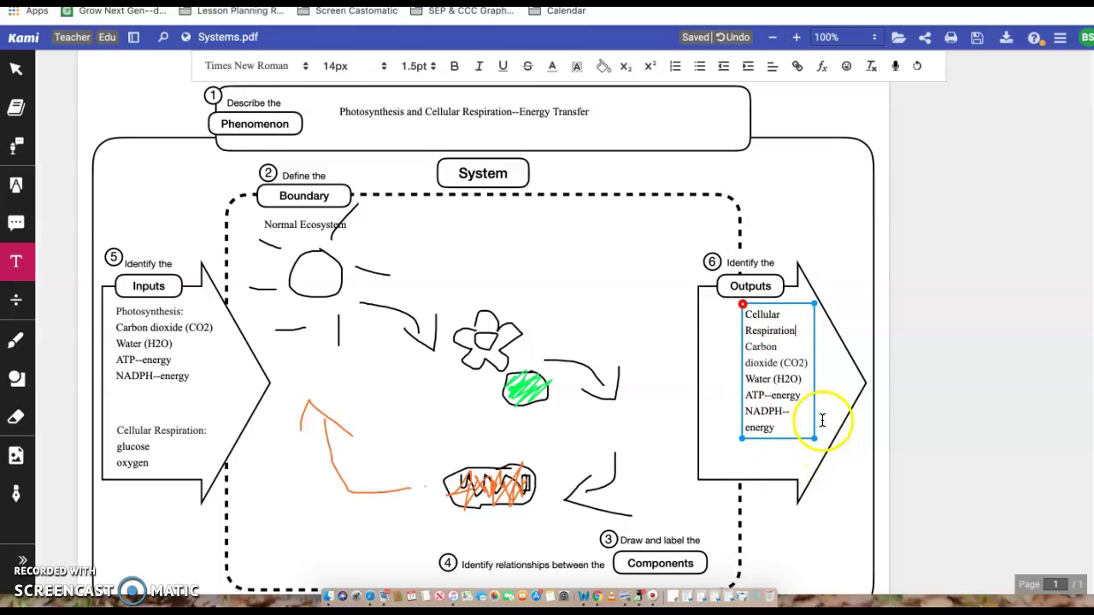
{"action": "left_click_drag", "start_coordinate": [816, 432], "coordinate": [855, 390]}
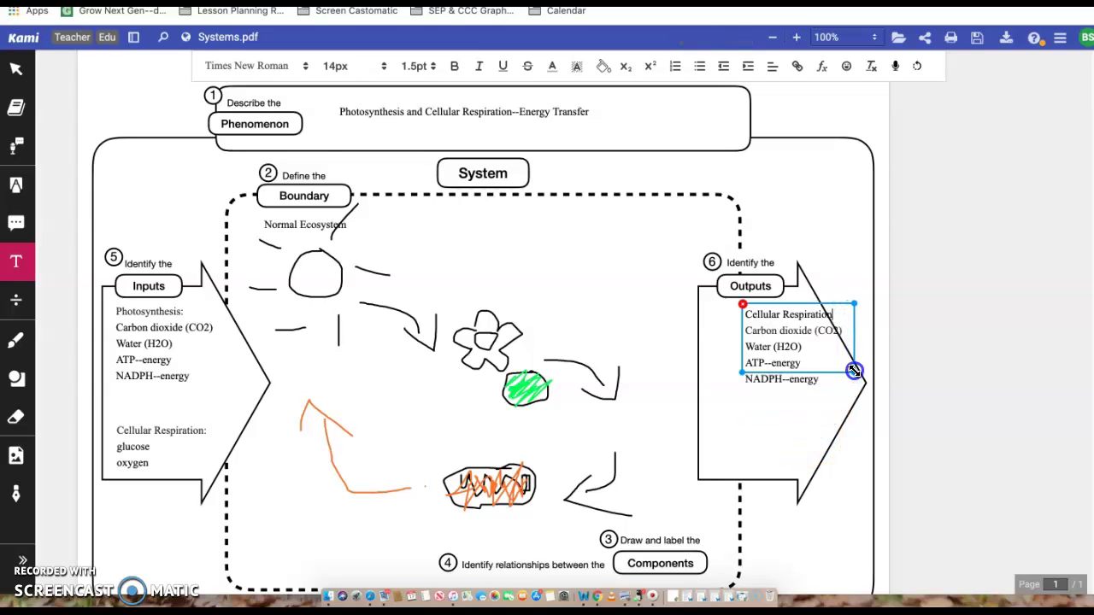
Step: Move the Cellular Respiration list to the lower part of the Outputs arrow and copy the Inputs' glucose and oxygen label into a text box above it
{"action": "left_click_drag", "start_coordinate": [788, 305], "coordinate": [750, 385]}
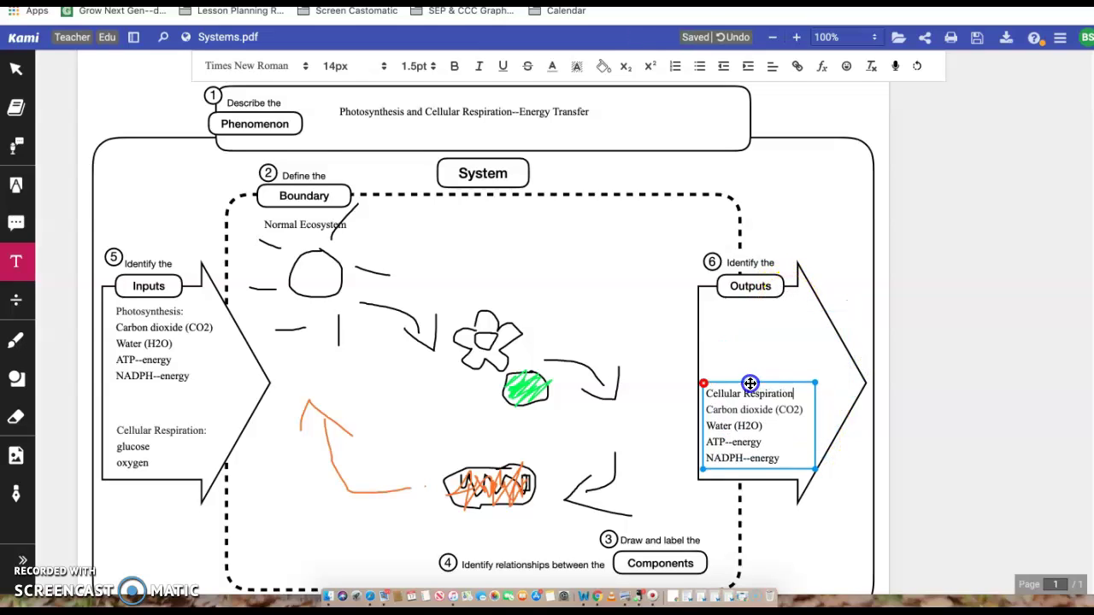
{"action": "left_click", "coordinate": [102, 425]}
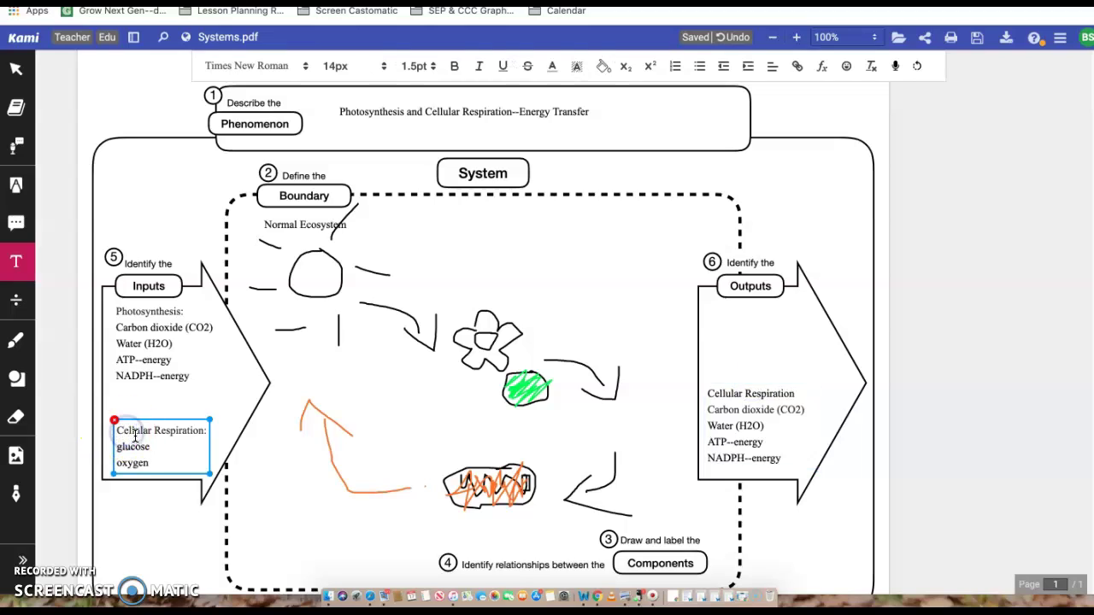
{"action": "key", "text": "super+a"}
{"action": "key", "text": "super+c"}
{"action": "left_click", "coordinate": [12, 258]}
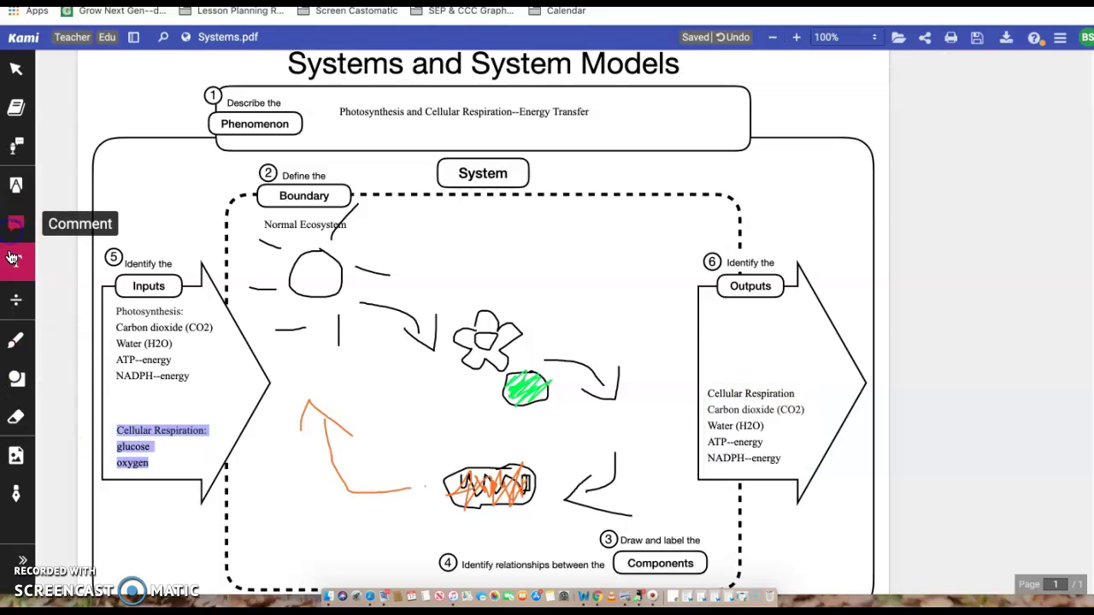
{"action": "left_click", "coordinate": [752, 315]}
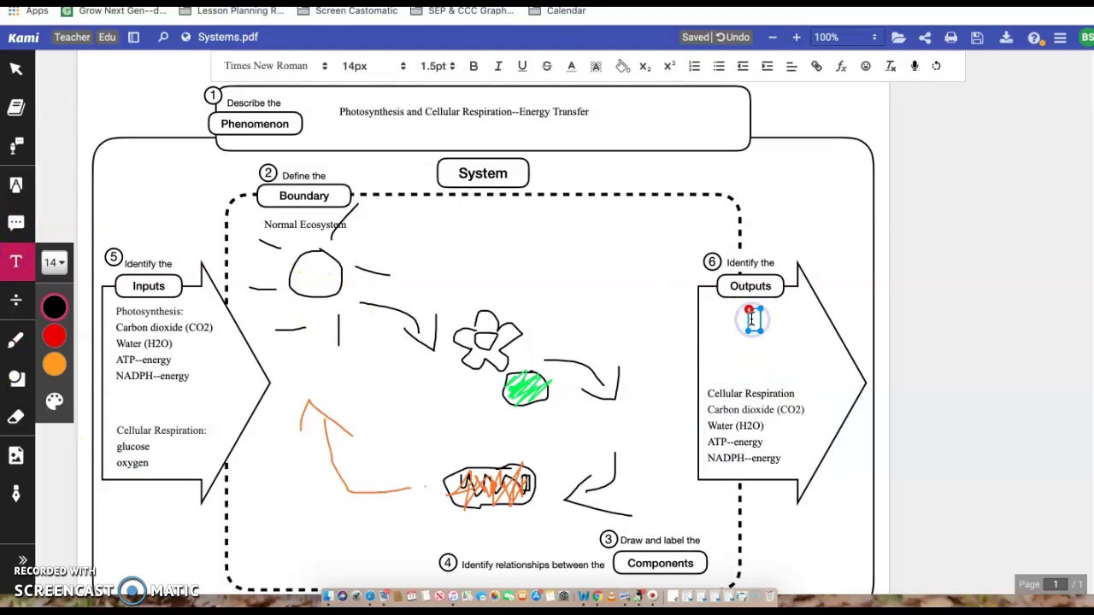
{"action": "key", "text": "super+v"}
Step: Replace the copied label's heading in the Outputs arrow with "Photosynthesis:" and shift the text box left to sit under the Outputs title
{"action": "left_click_drag", "start_coordinate": [842, 318], "coordinate": [760, 314]}
{"action": "key", "text": "BackSpace"}
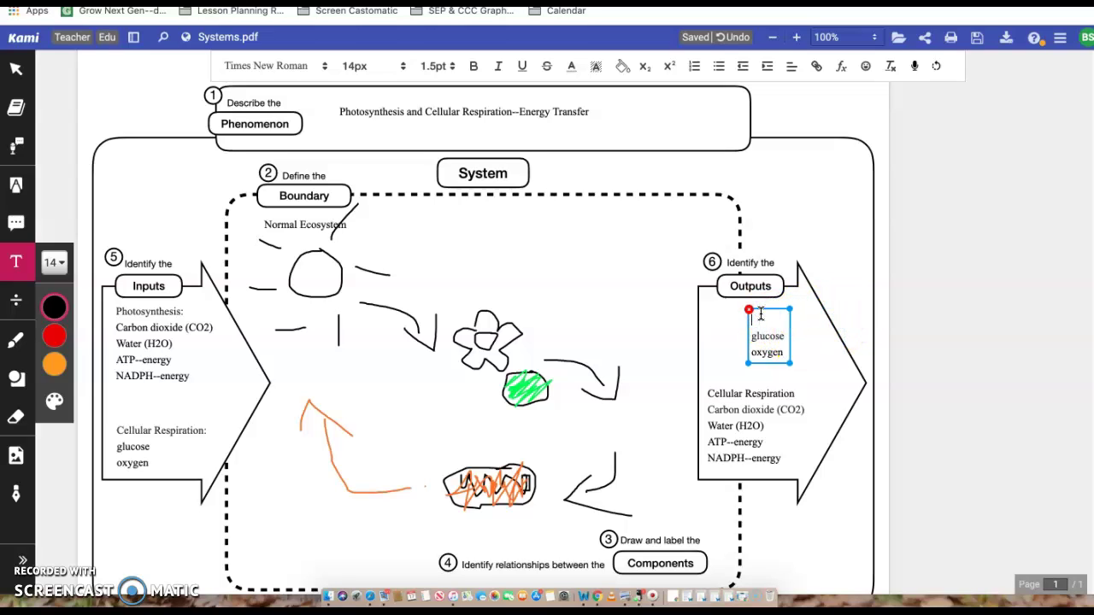
{"action": "type", "text": "Photosyn"}
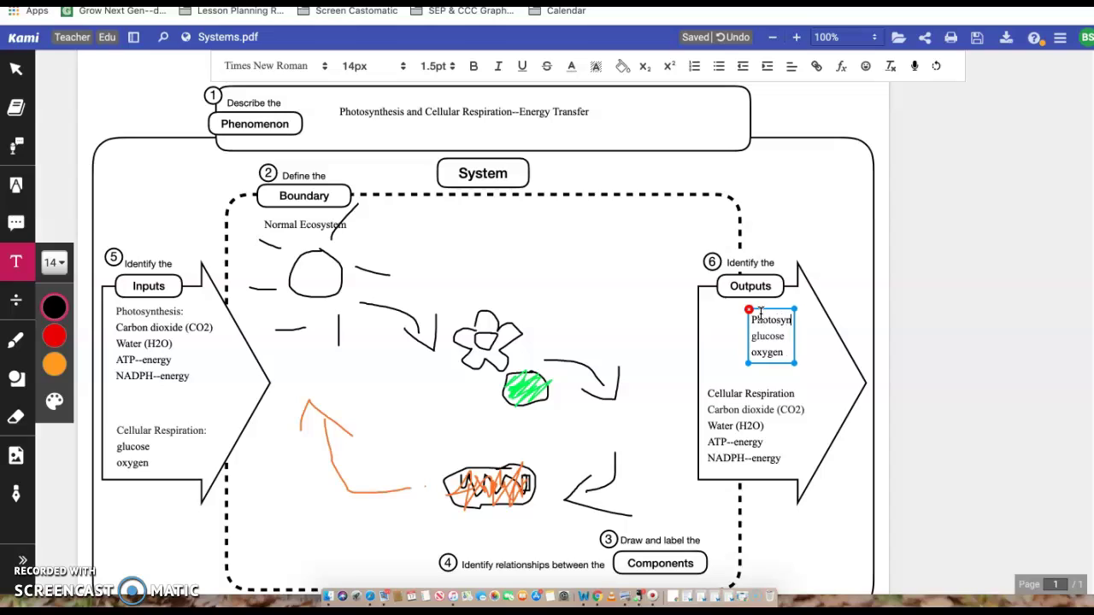
{"action": "type", "text": "thesis:"}
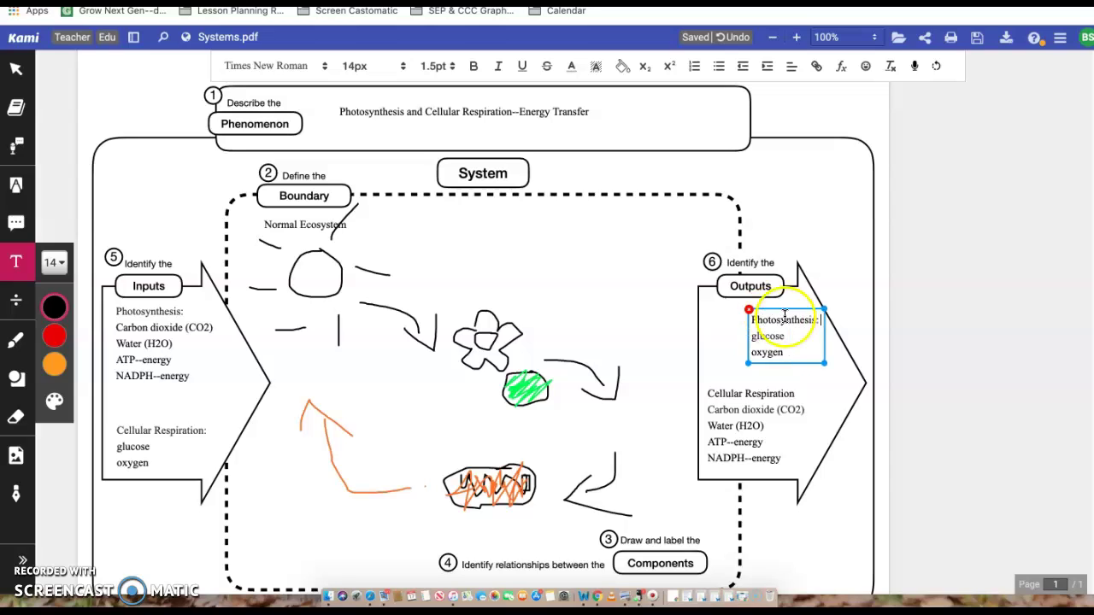
{"action": "left_click_drag", "start_coordinate": [780, 309], "coordinate": [744, 308]}
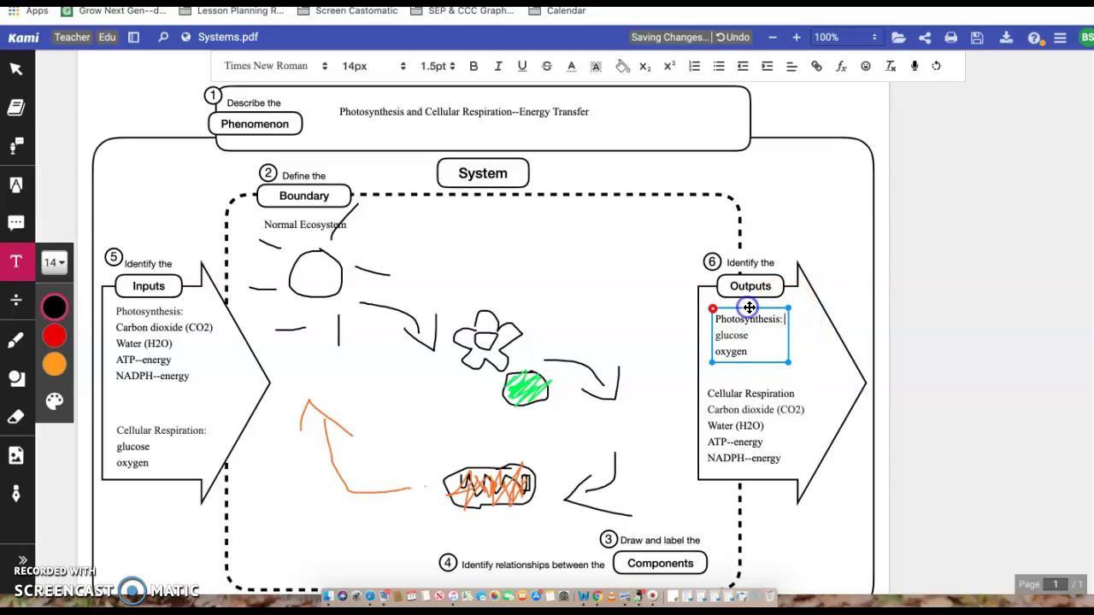
{"action": "left_click", "coordinate": [827, 367]}
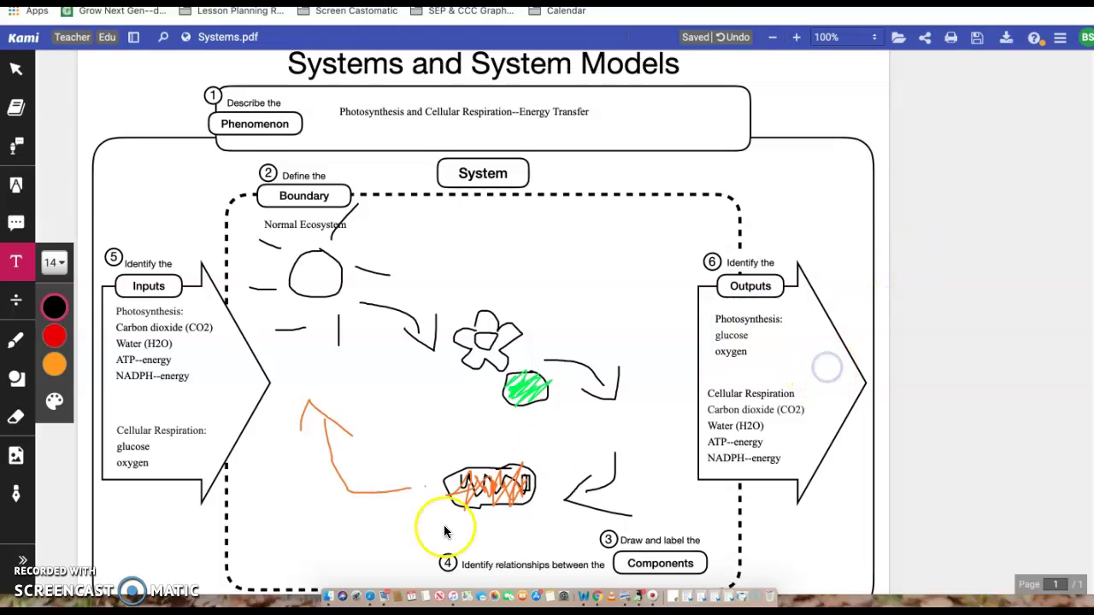
{"action": "scroll", "coordinate": [474, 526], "scroll_direction": "down", "scroll_amount": 2}
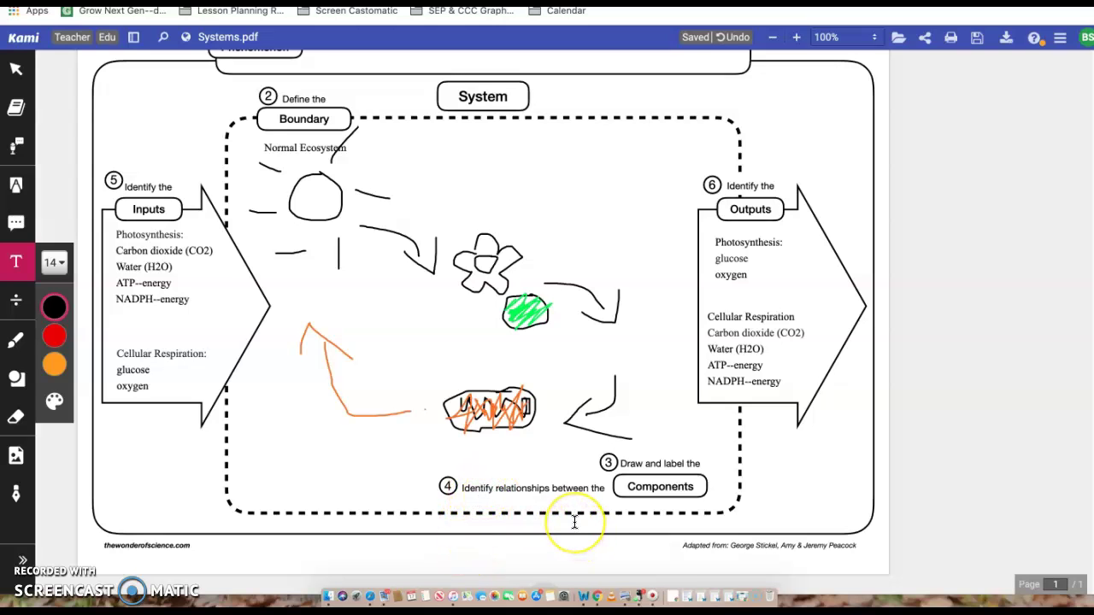
{"action": "scroll", "coordinate": [511, 451], "scroll_direction": "up", "scroll_amount": 3}
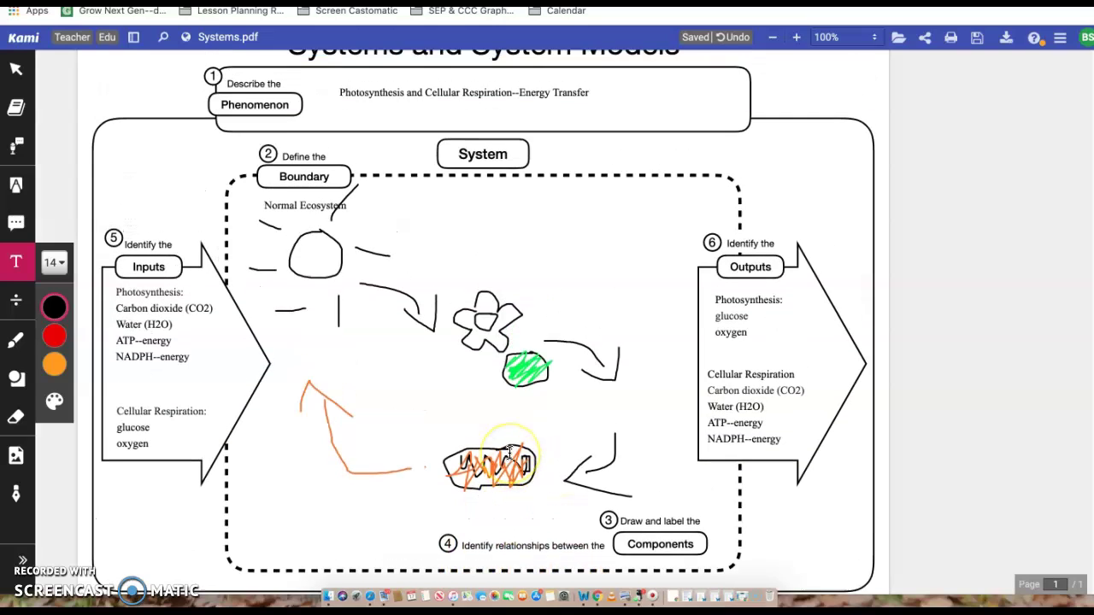
{"action": "scroll", "coordinate": [510, 453], "scroll_direction": "down", "scroll_amount": 1}
{"action": "left_click", "coordinate": [169, 308]}
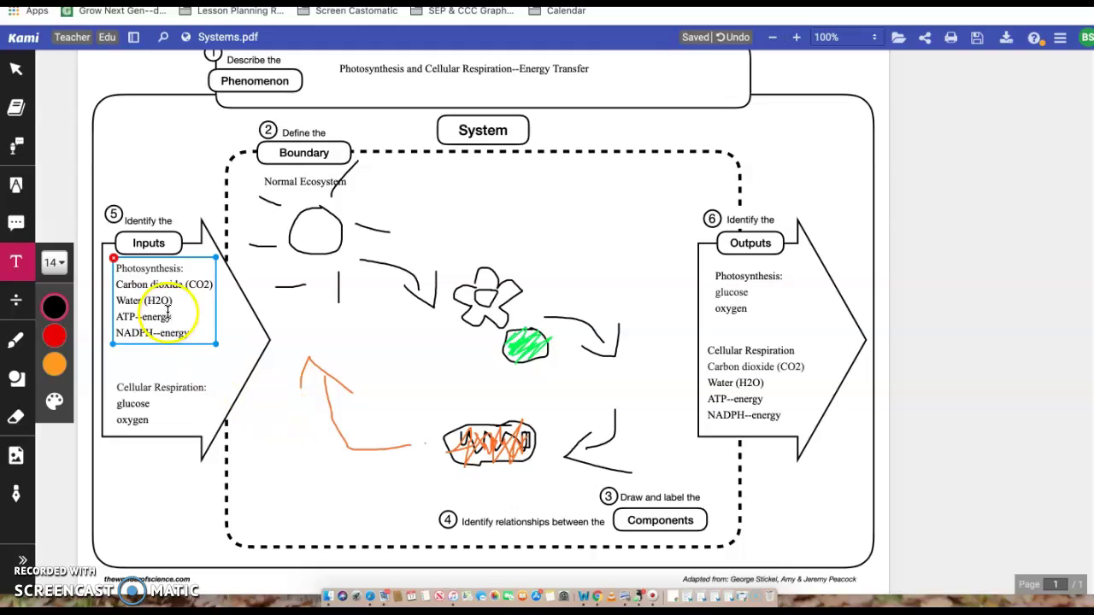
{"action": "left_click", "coordinate": [786, 284]}
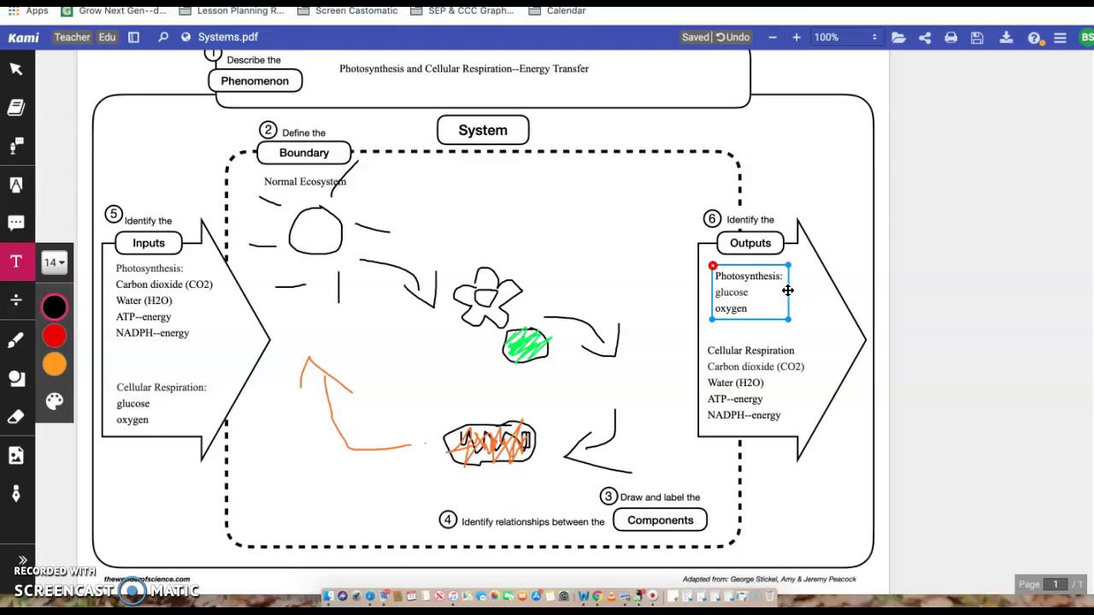
{"action": "left_click", "coordinate": [541, 345]}
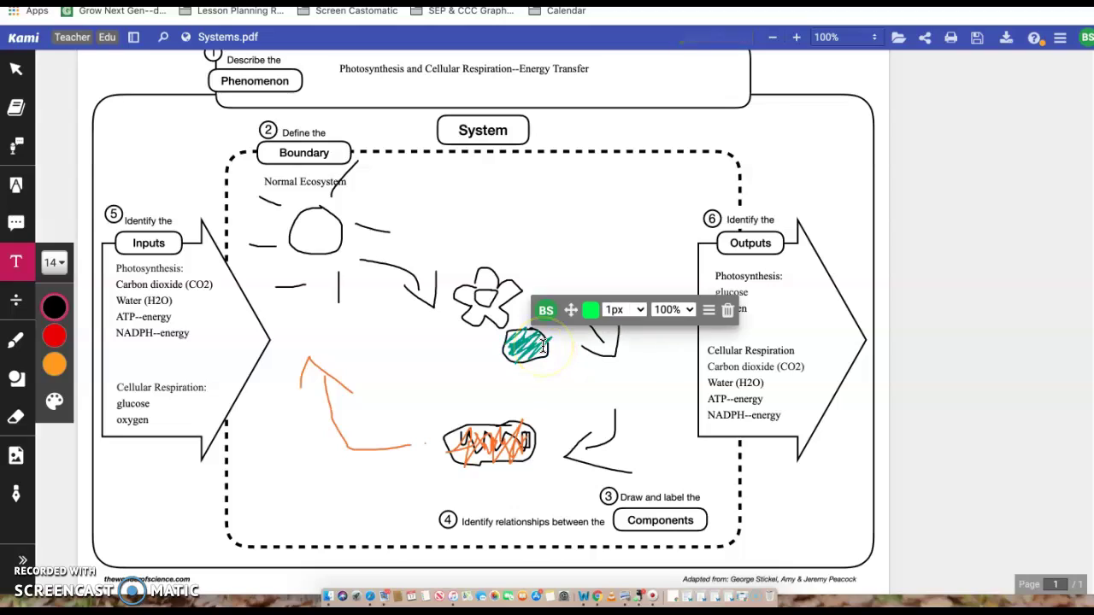
{"action": "left_click", "coordinate": [569, 261]}
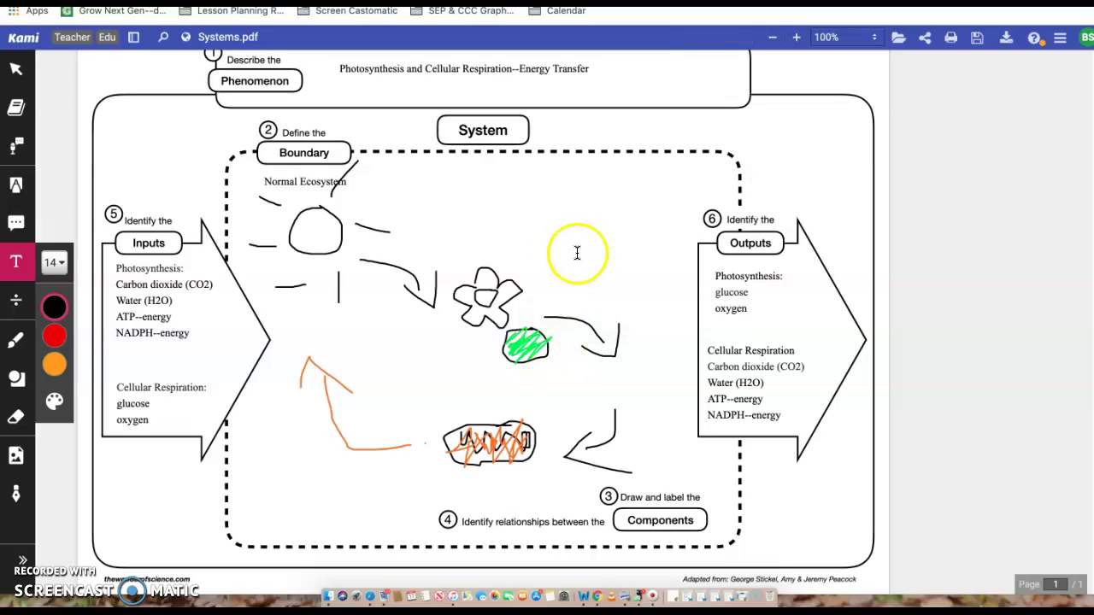